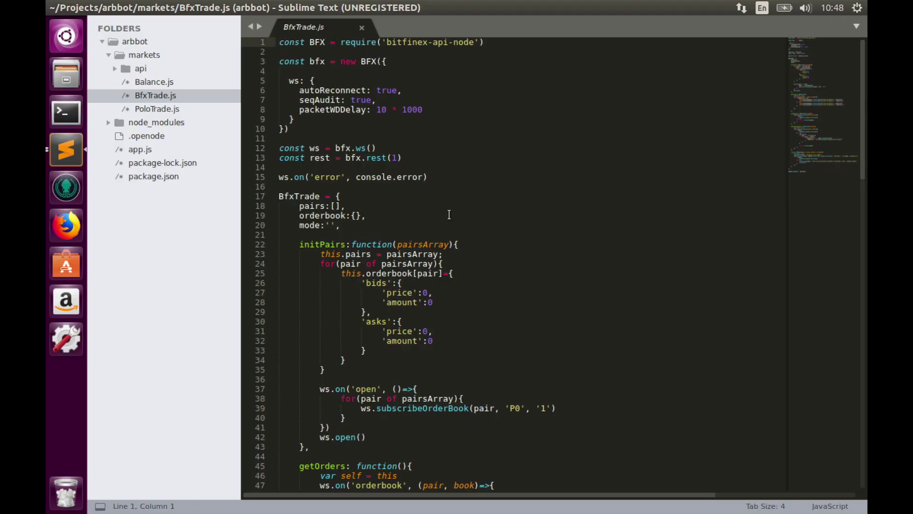
scroll(449, 214, down, 12)
scroll(449, 214, down, 5)
scroll(449, 214, down, 5)
scroll(449, 214, down, 3)
Add a checkOrder: function(pair, orderId, callback) method after trade, with an empty body line.
click(326, 340)
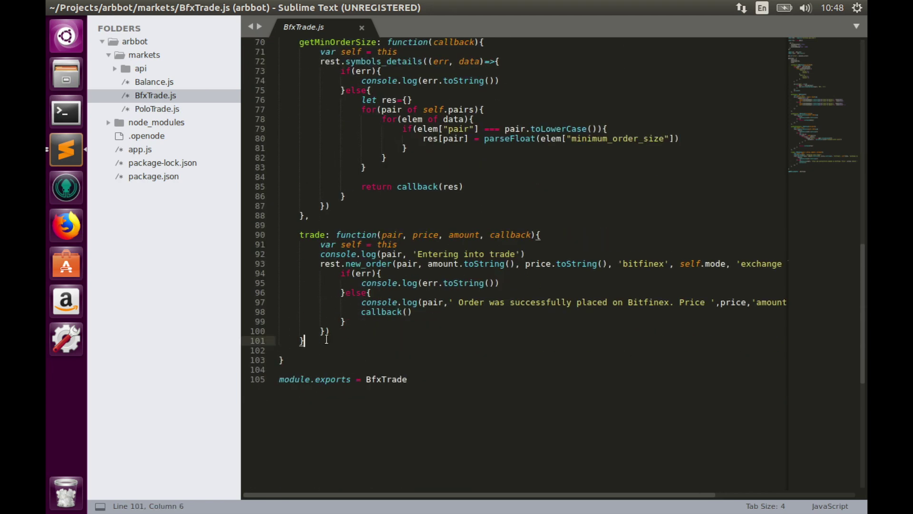
text(,)
key(Return)
key(Return)
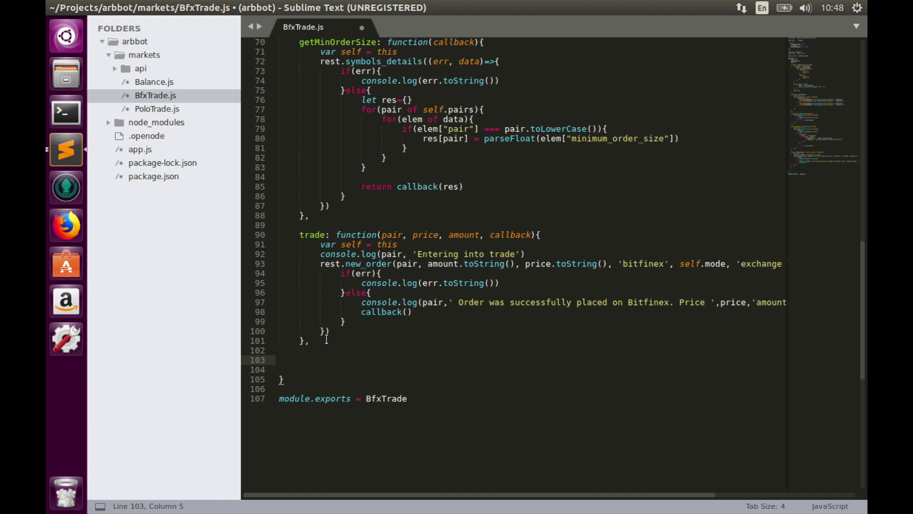
text(checkOrder)
text(: )
text(fun)
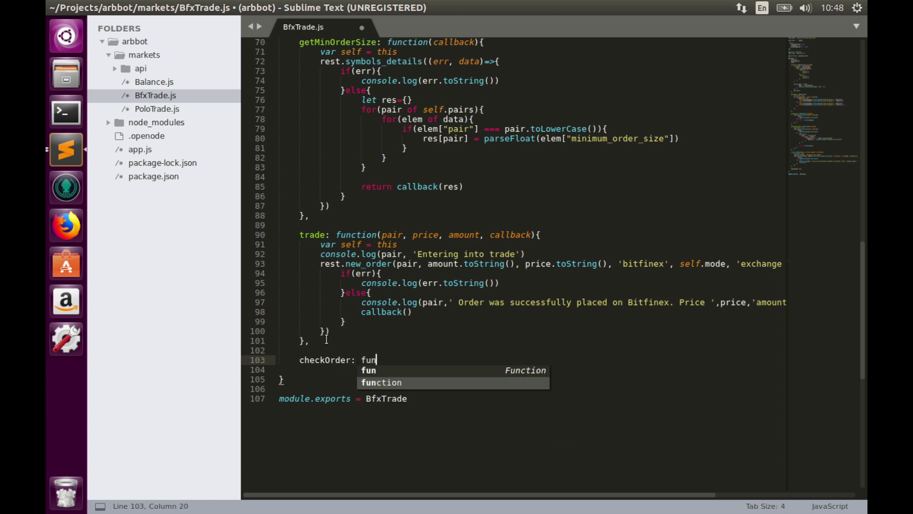
text(c)
key(Tab)
text(()
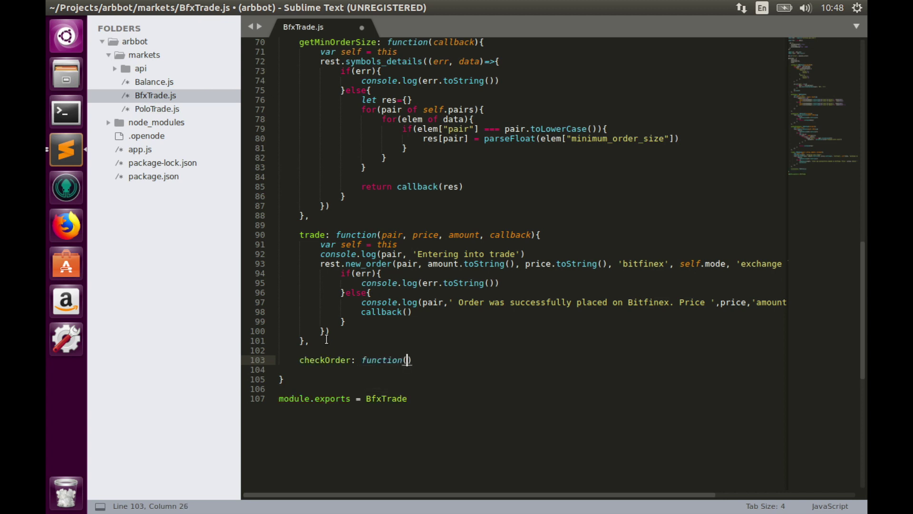
text(pair)
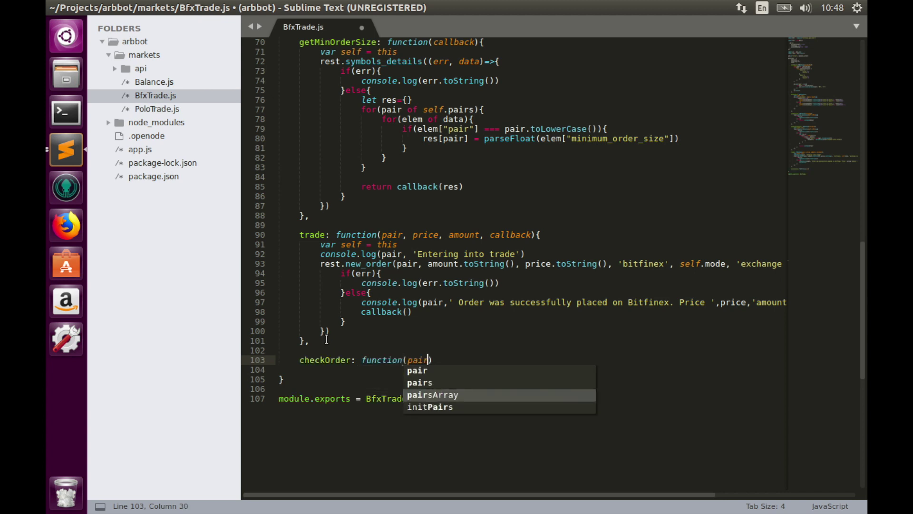
text(, ord)
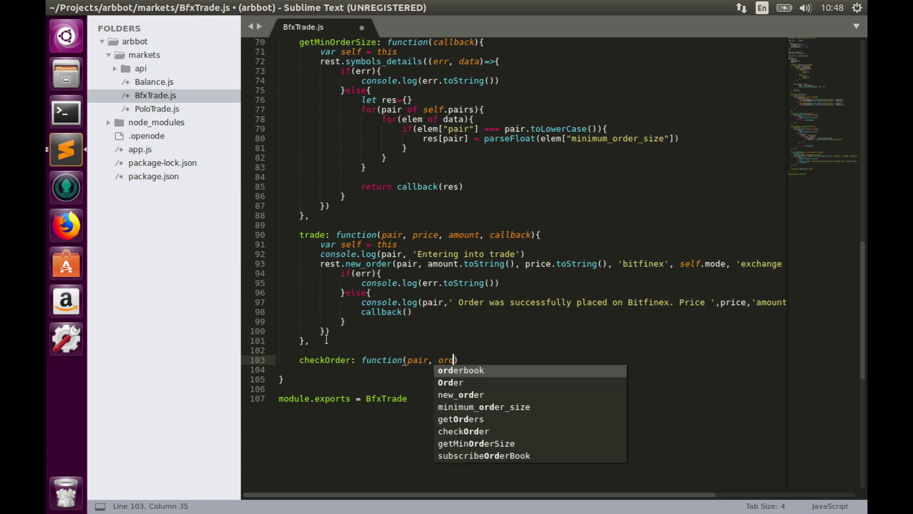
text(erId)
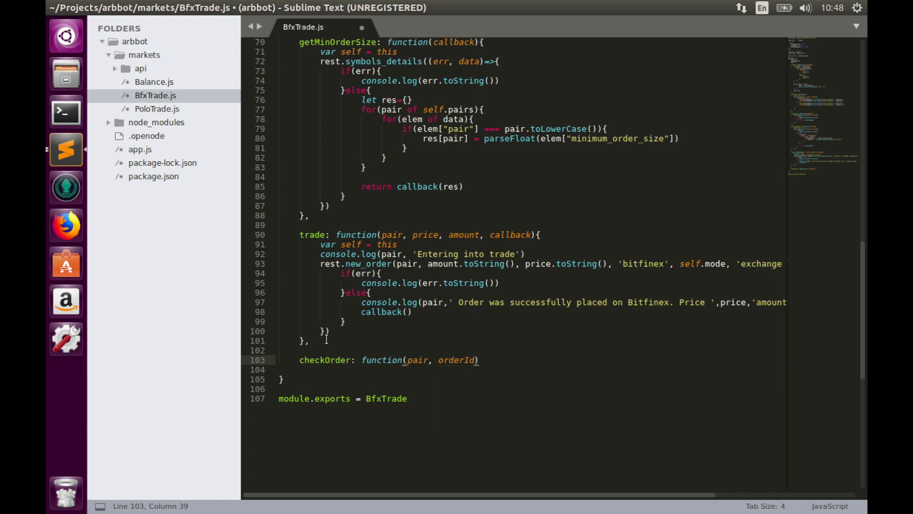
text(, call)
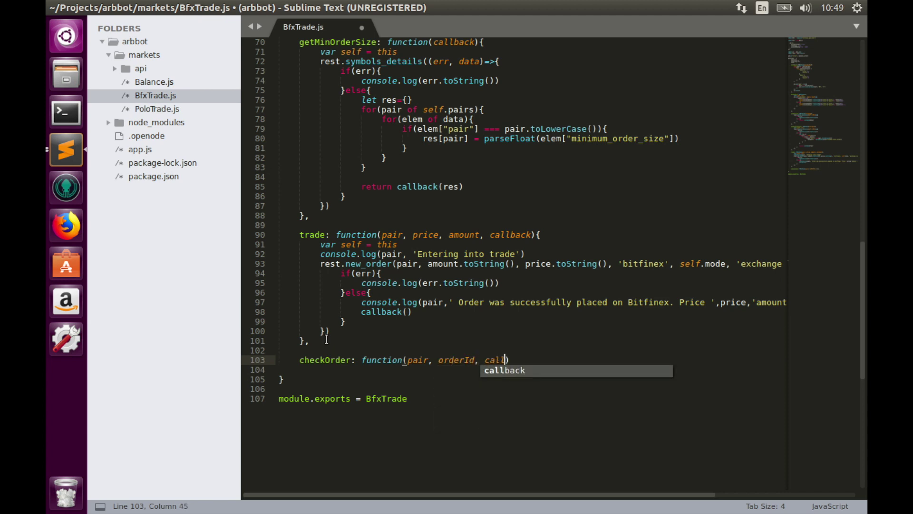
key(Tab)
text(){)
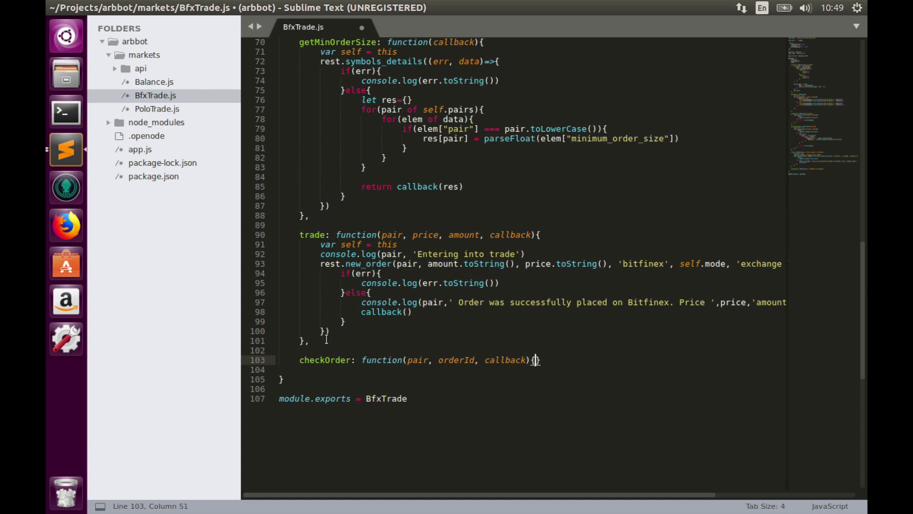
key(Return)
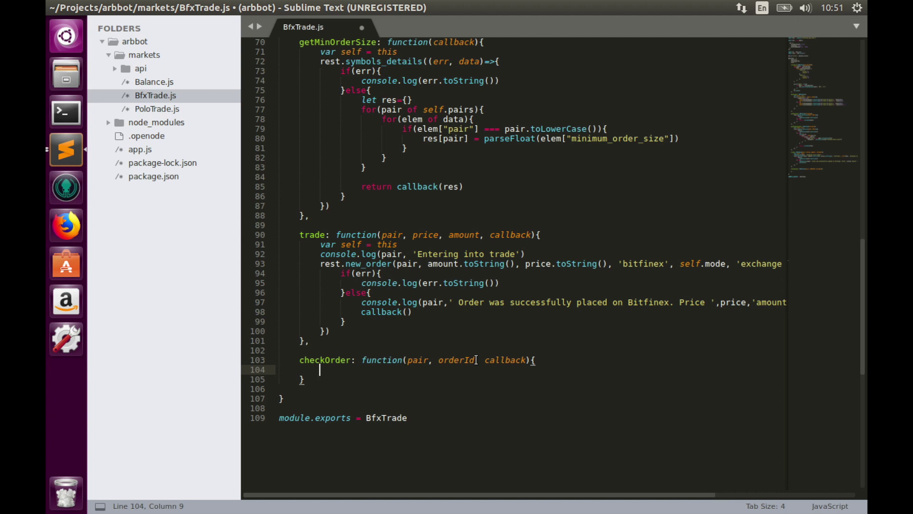
text(if(!p)
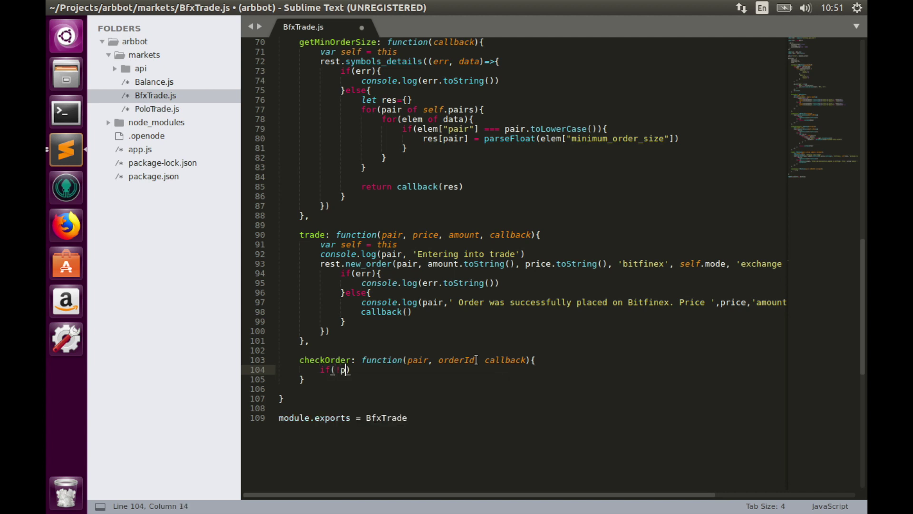
text( order)
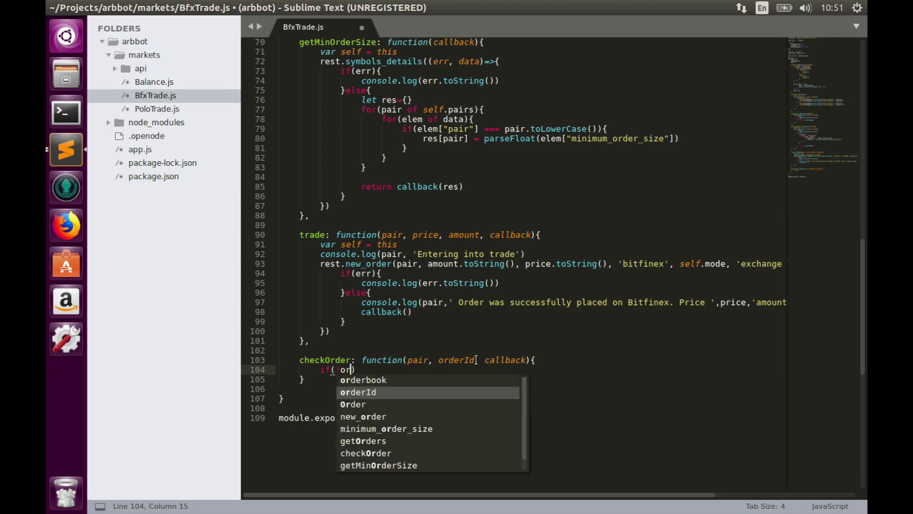
Finish the if condition testing for an empty orderId or orderId === 0, and open its block.
key(Tab)
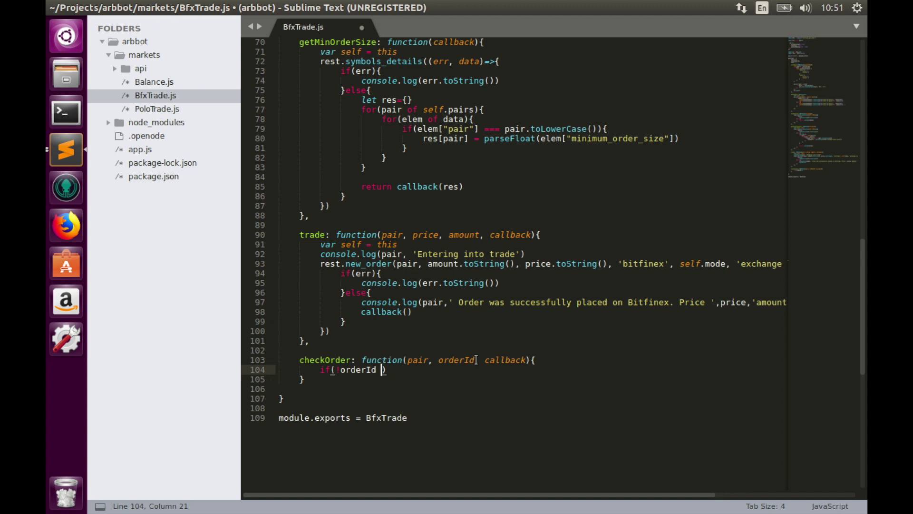
text(||)
text( orderI)
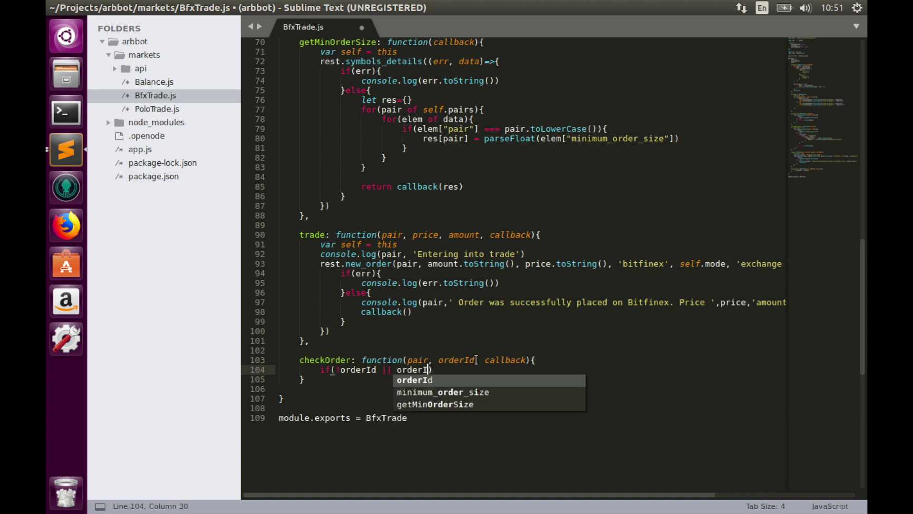
text(d ===)
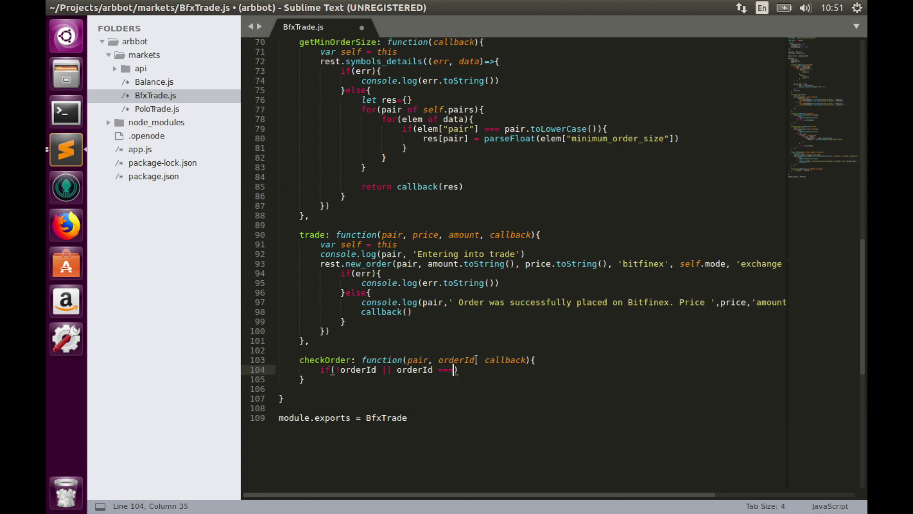
text( 0)
key(Right)
text({)
key(Return)
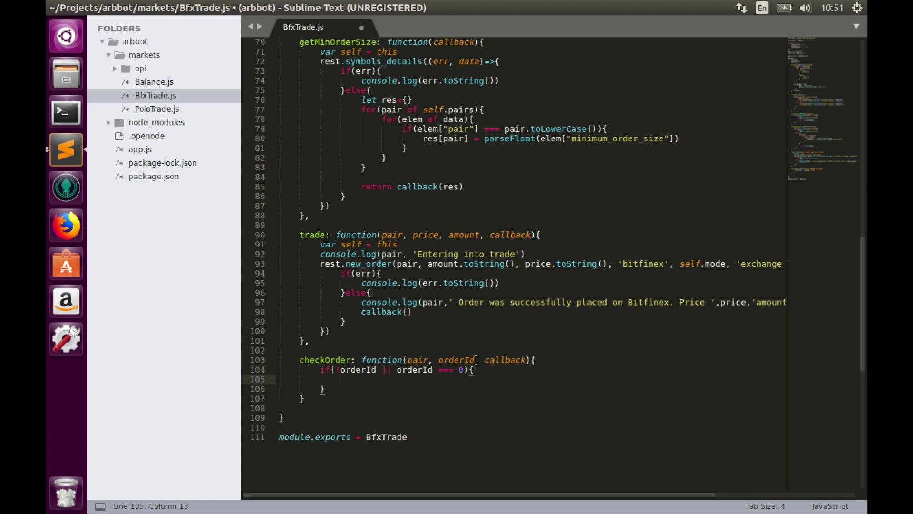
text(con)
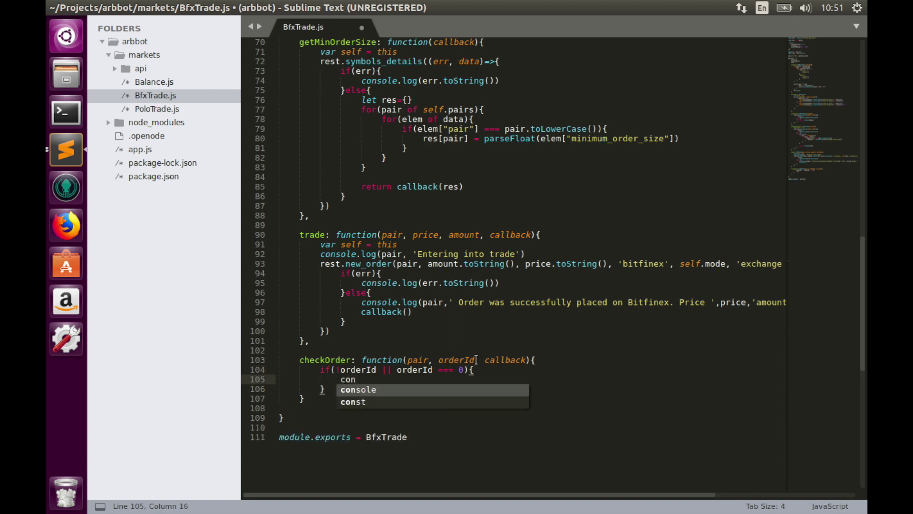
Log 'Bitfinex order was closed immediately', correcting the misspelling 'immedeately'.
key(Tab)
text(.log()
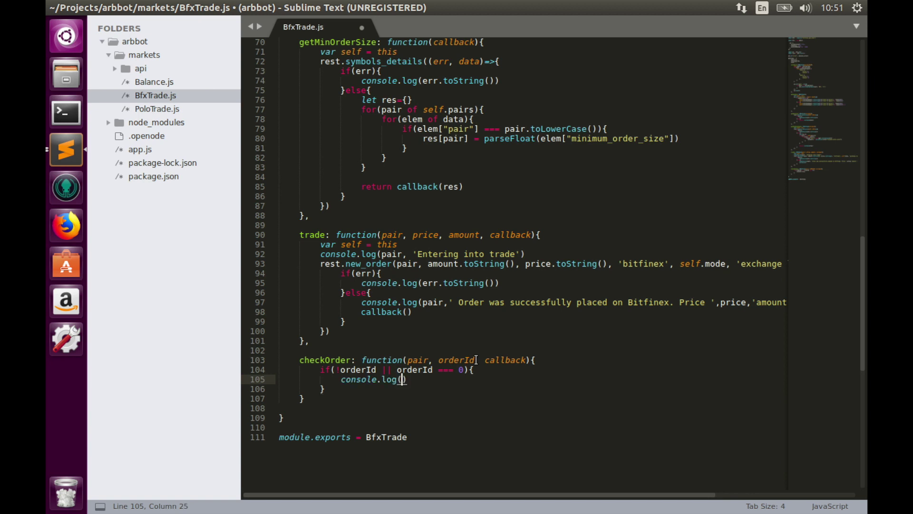
text(Bitfi)
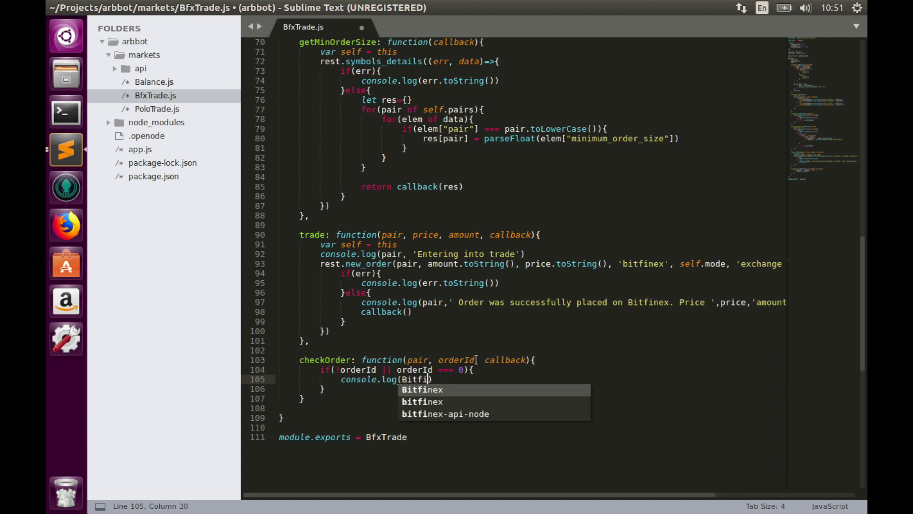
text(nex)
key(Escape)
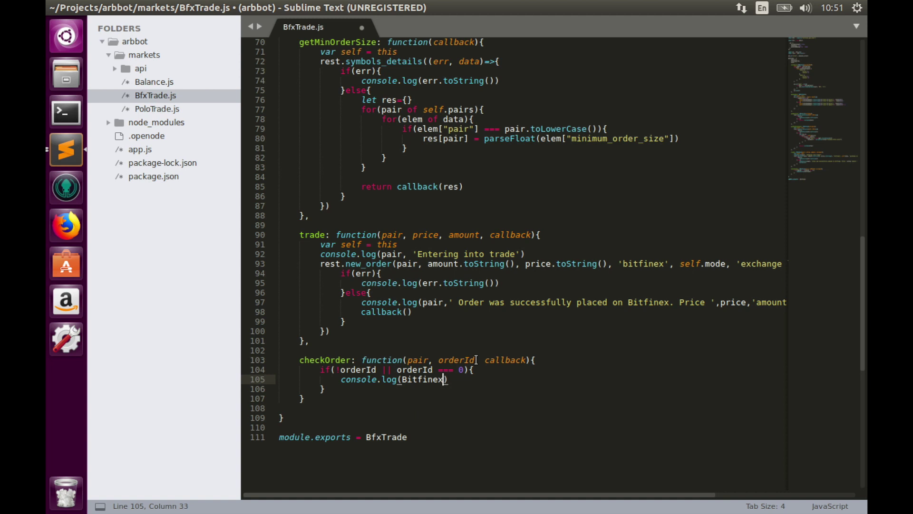
double_click(435, 379)
text(')
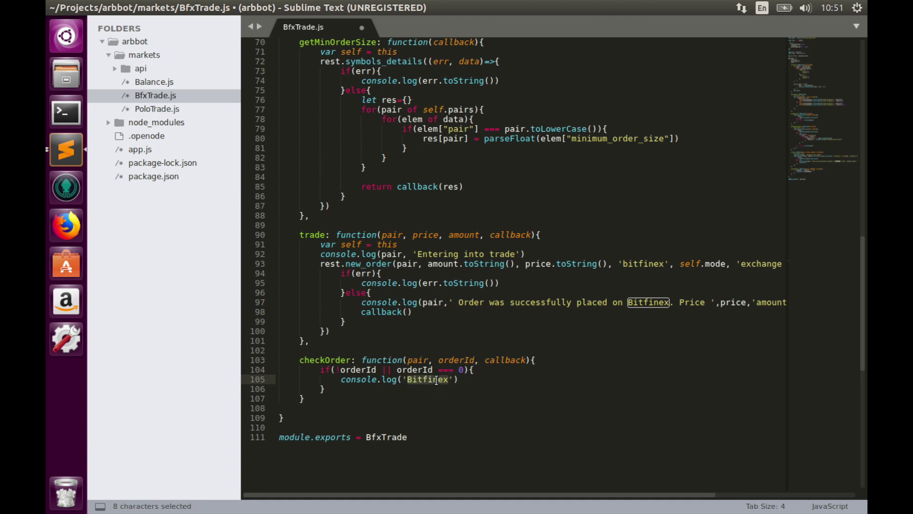
key(Right)
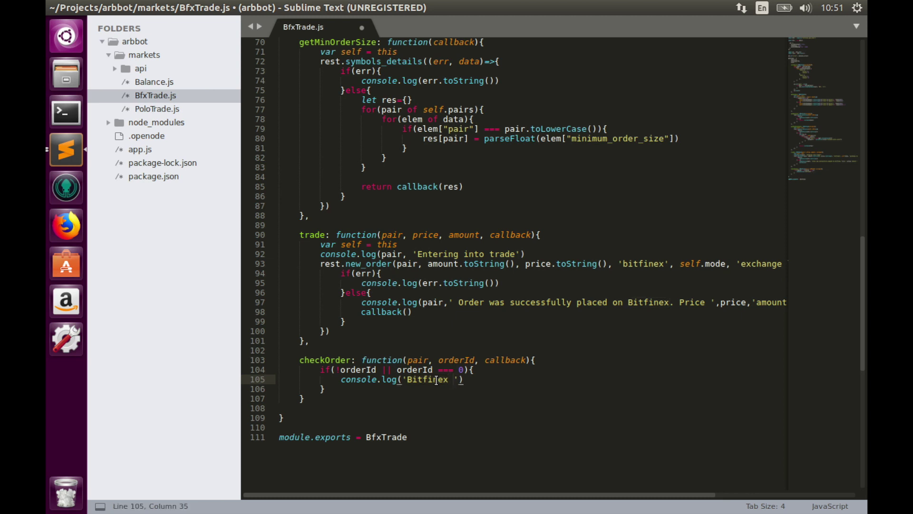
text(order w)
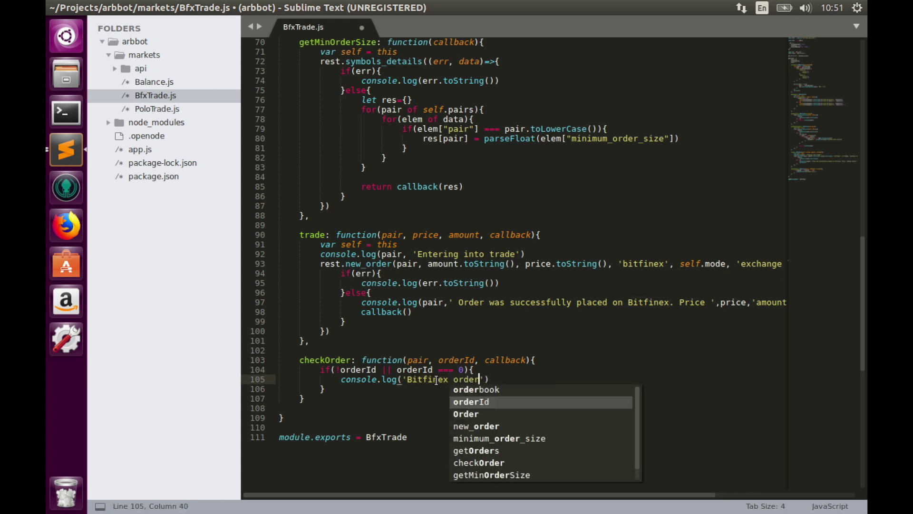
text(as closed )
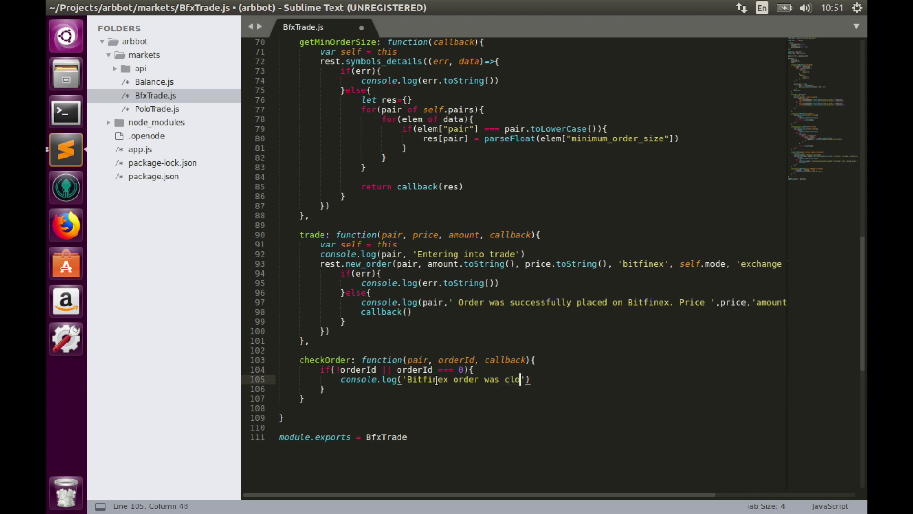
text(imme)
text(deately)
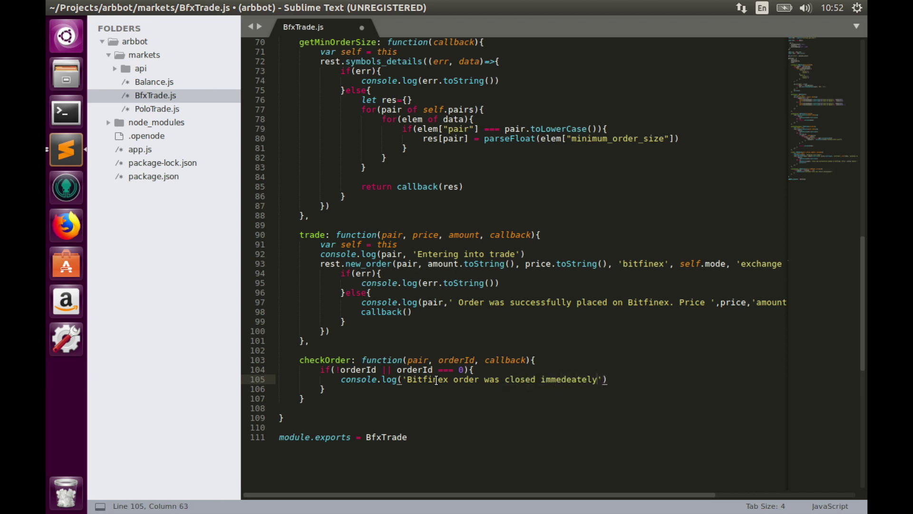
key(Left)
key(Left)
key(Left)
key(Left)
key(Left)
key(BackSpace)
text(i)
key(Right)
key(Right)
key(Right)
key(Right)
key(Right)
key(Right)
key(Right)
Call callback() inside the if block and add an empty else block after it.
key(Return)
text(c)
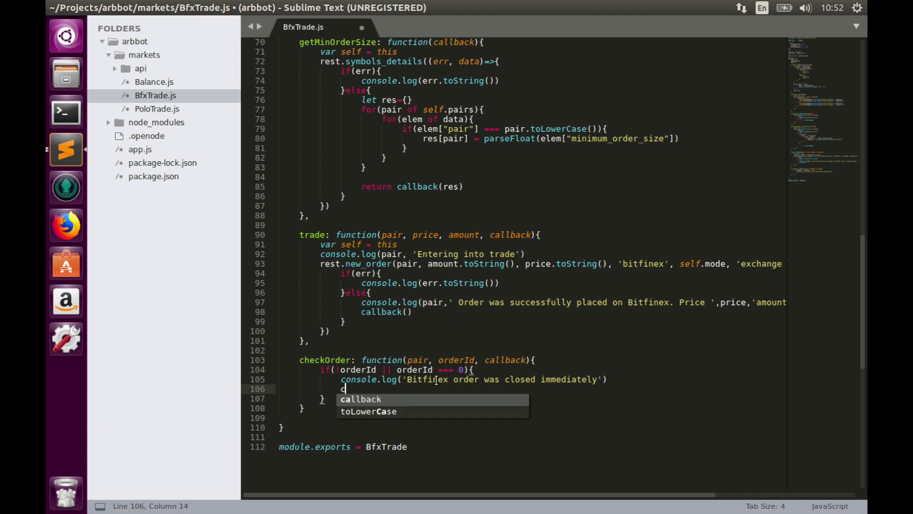
text(allback)
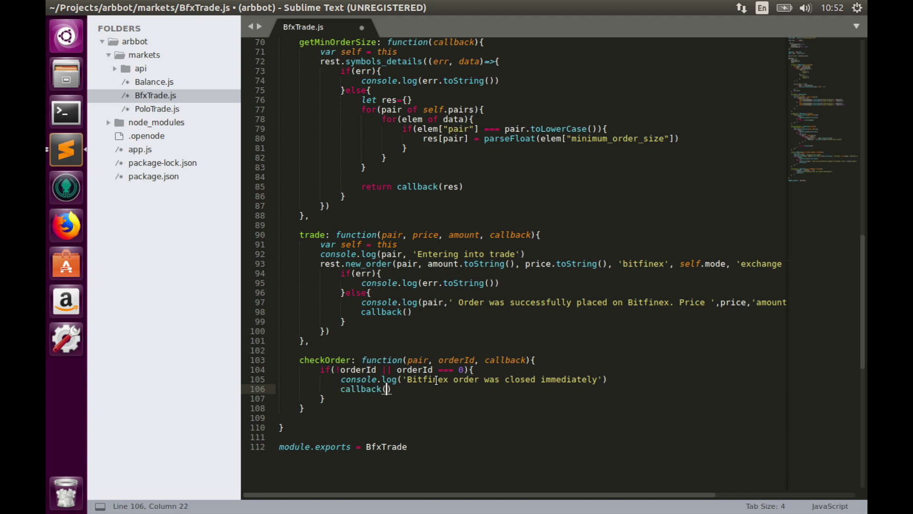
text(())
key(Down)
text(else{)
key(Return)
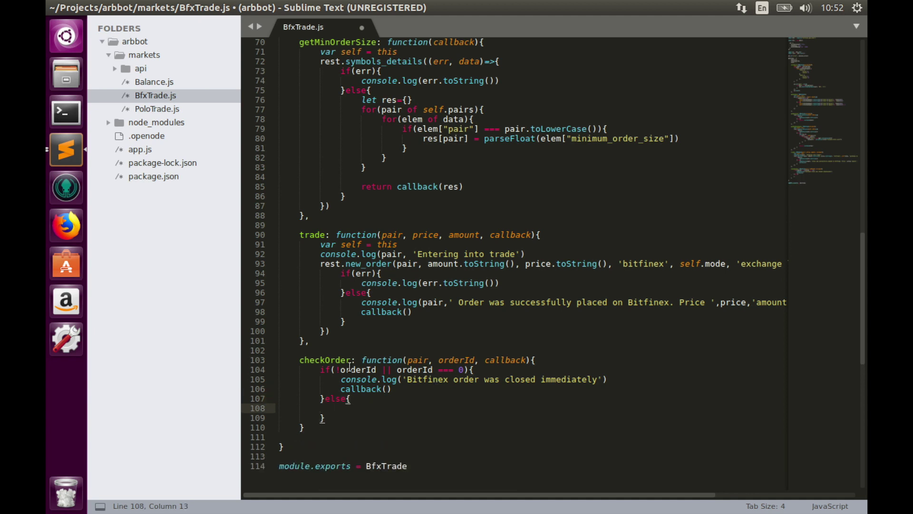
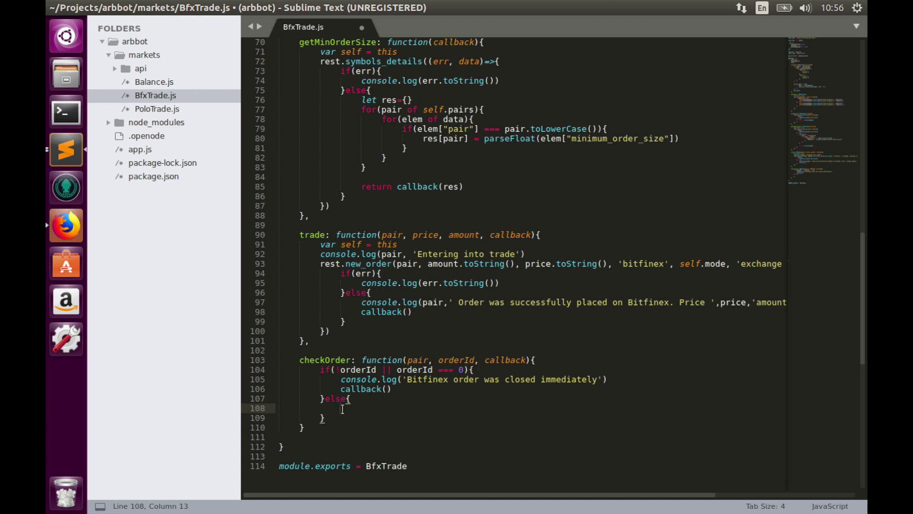
In Firefox's Bitfinex Active Orders docs, select the example order id 448411365.
click(66, 228)
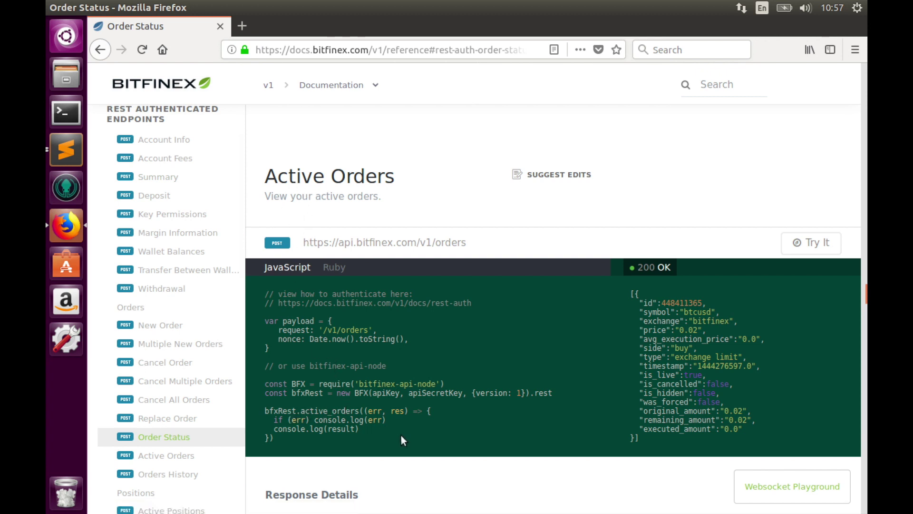
scroll(401, 435, down, 1)
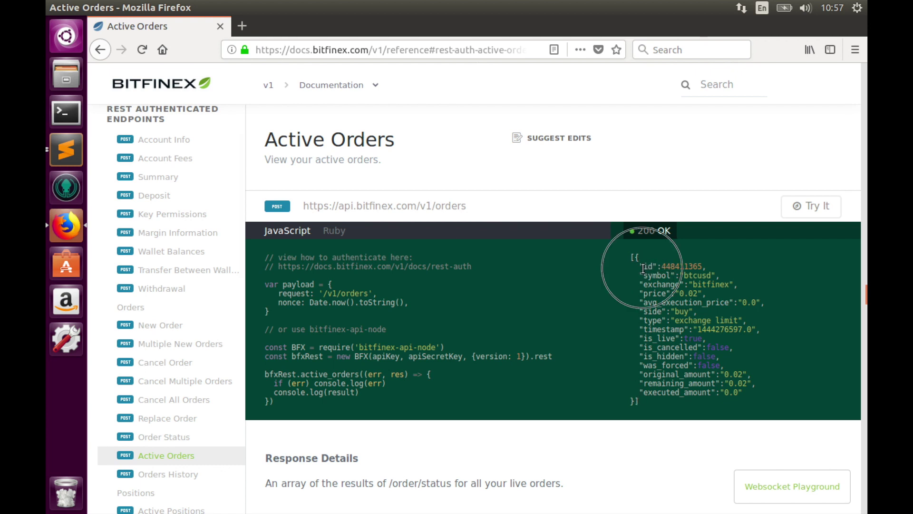
double_click(642, 268)
click(667, 270)
drag(667, 269, 701, 268)
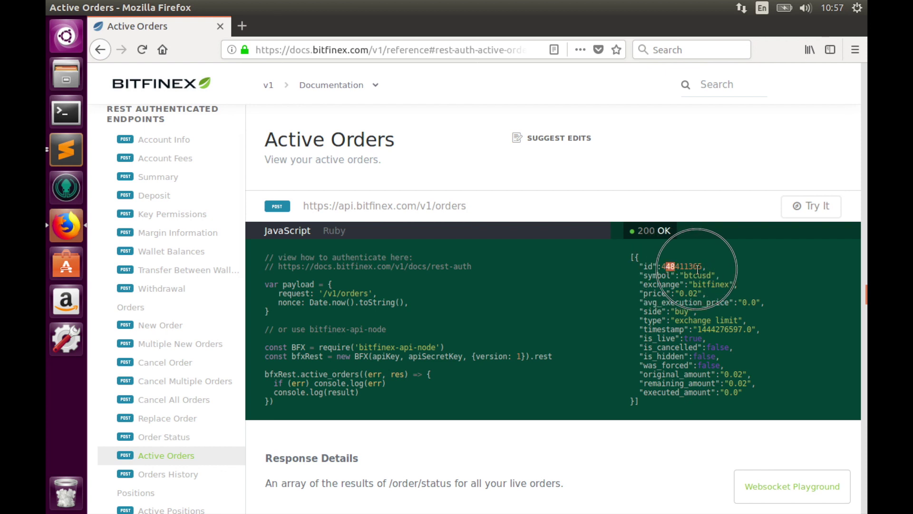
click(703, 268)
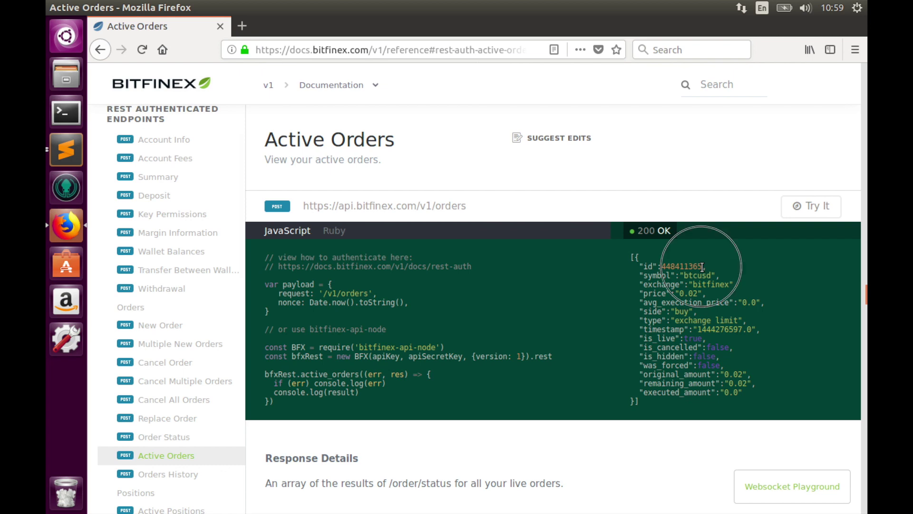
drag(703, 266, 662, 266)
In checkOrder's else branch, add rest.active_rders((err, data)=>…) logging err.toString(), success branch empty.
key(alt+Tab)
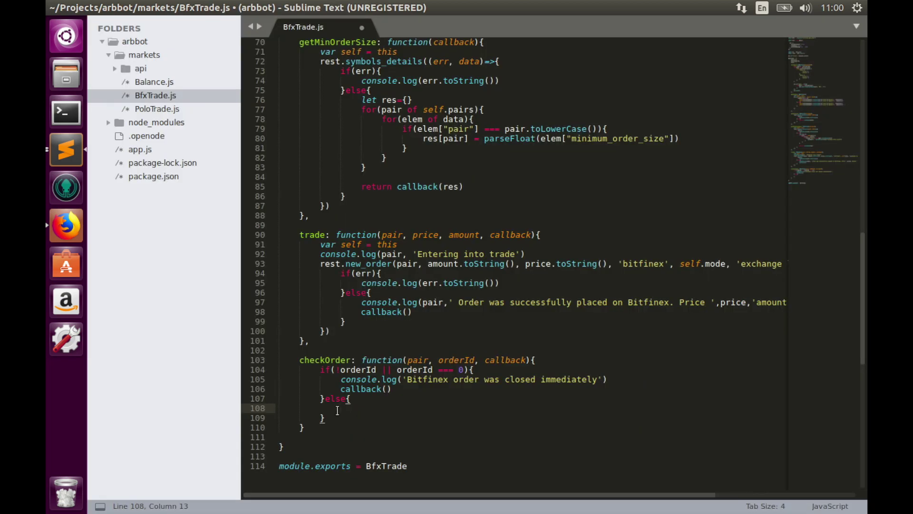
scroll(339, 411, down, 3)
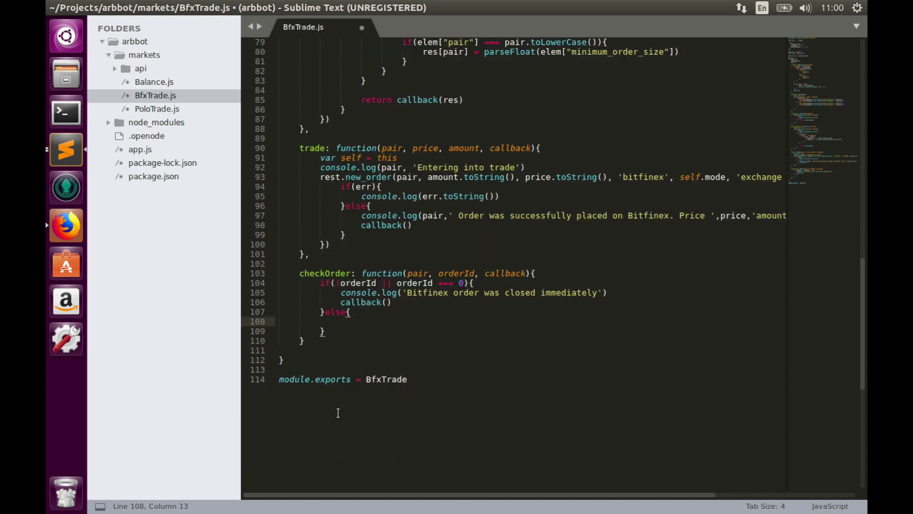
text(rest)
text(.active_r)
text(ders)
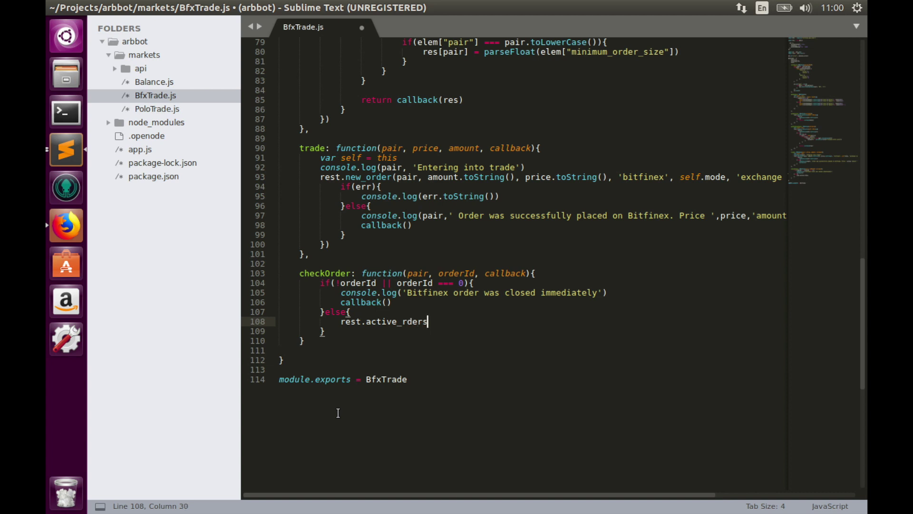
text(((err)
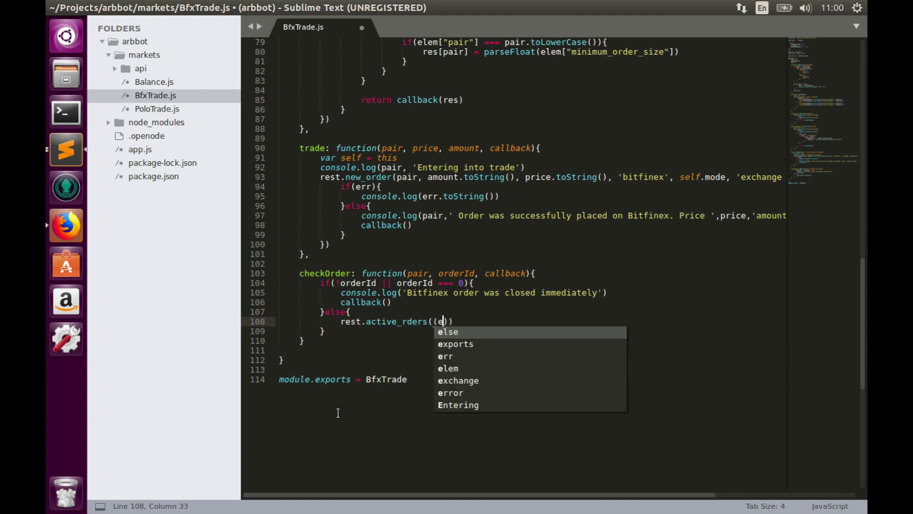
text(, )
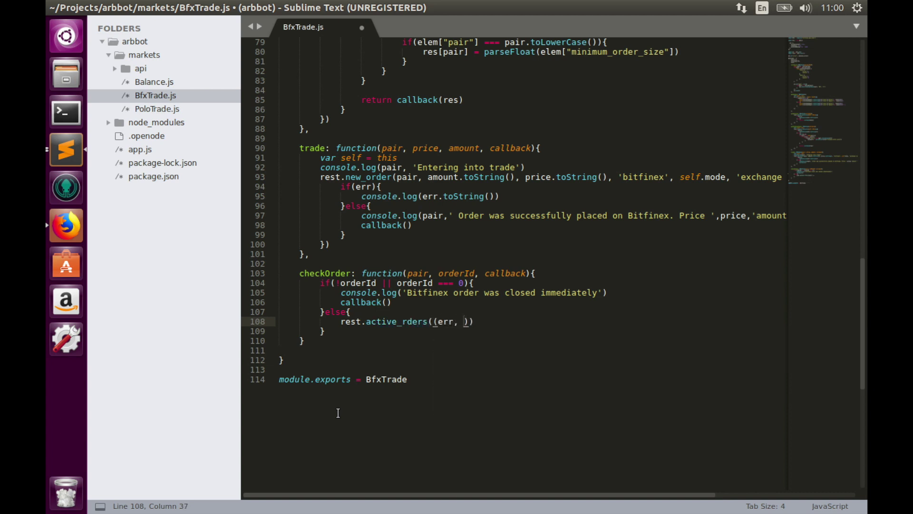
text(data)
key(Right)
text(=>)
text({)
key(Return)
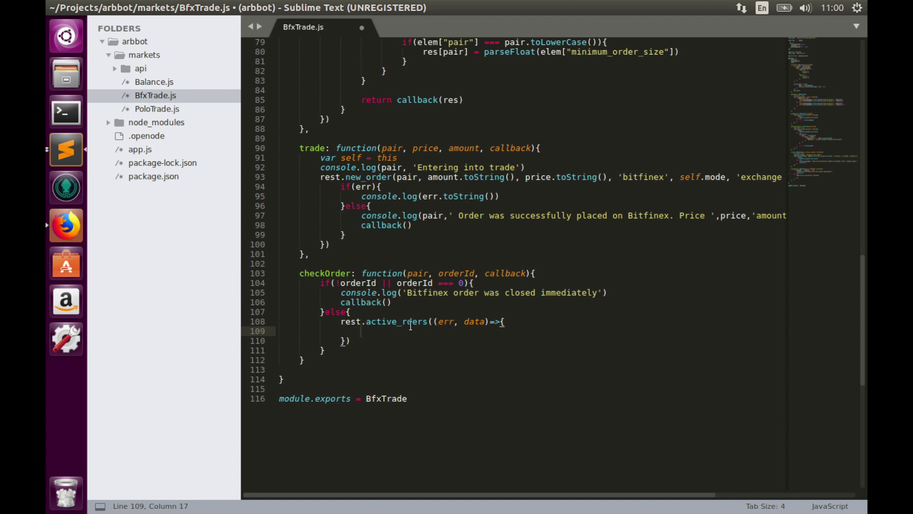
text(if()
text(err)
key(Right)
text({)
key(Return)
text(conso)
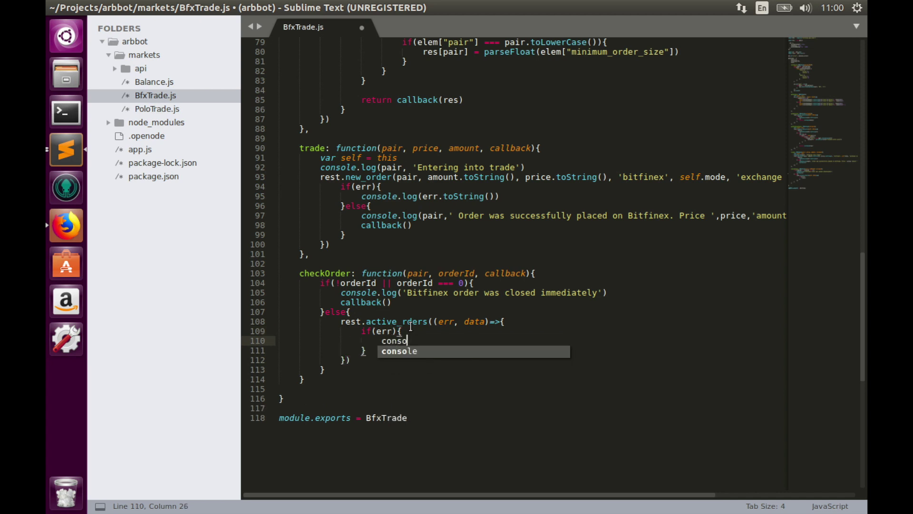
text(le.log()
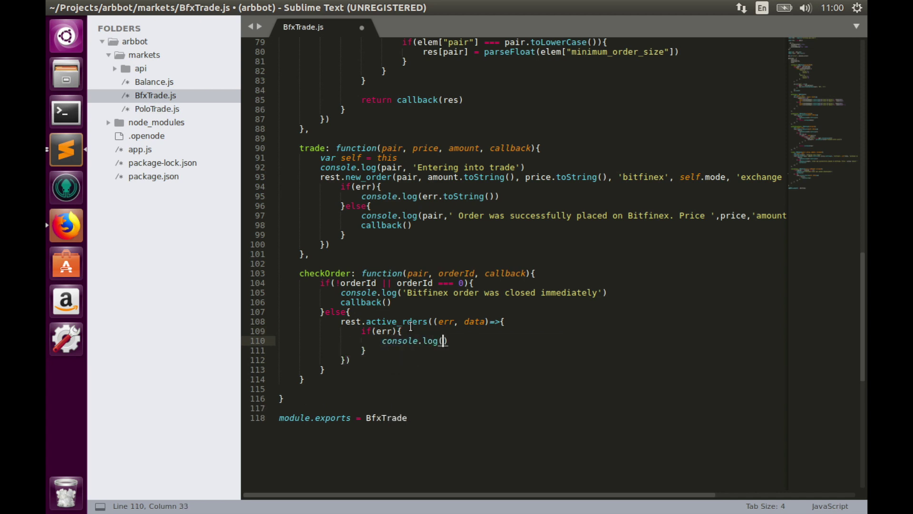
text(err)
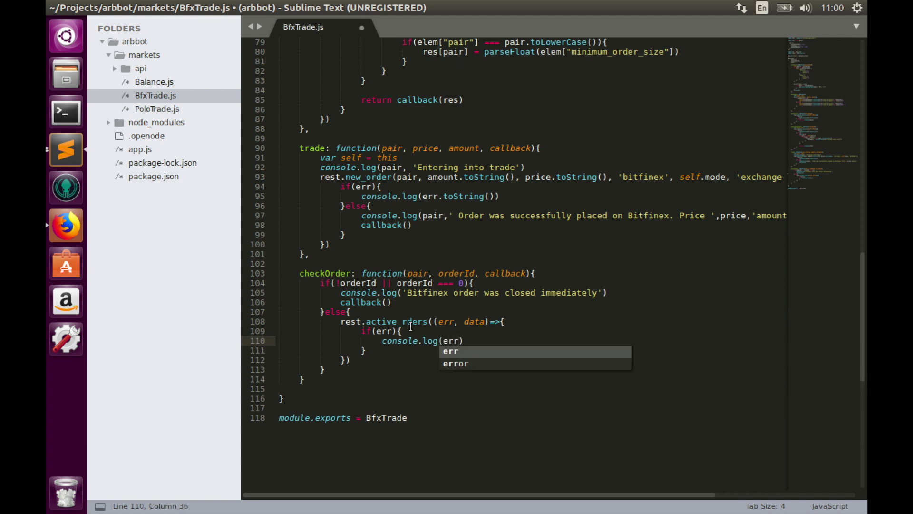
text(.)
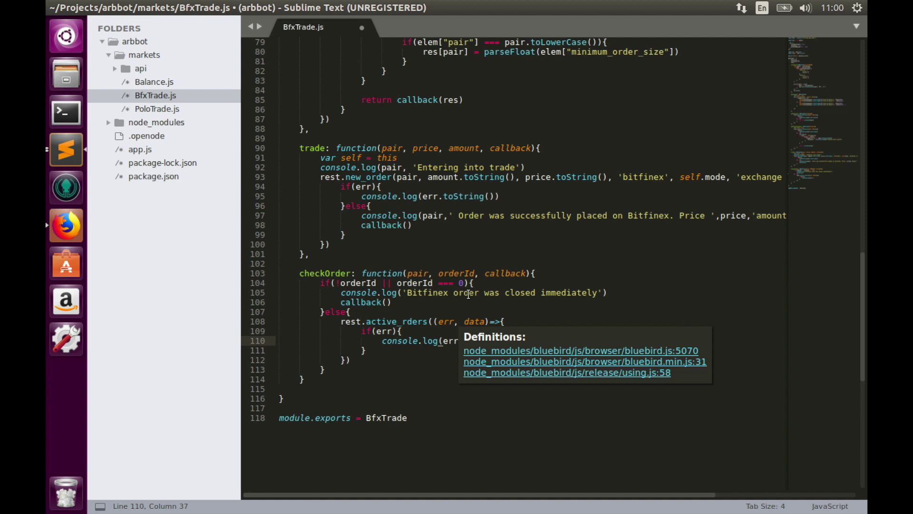
text(toStrin)
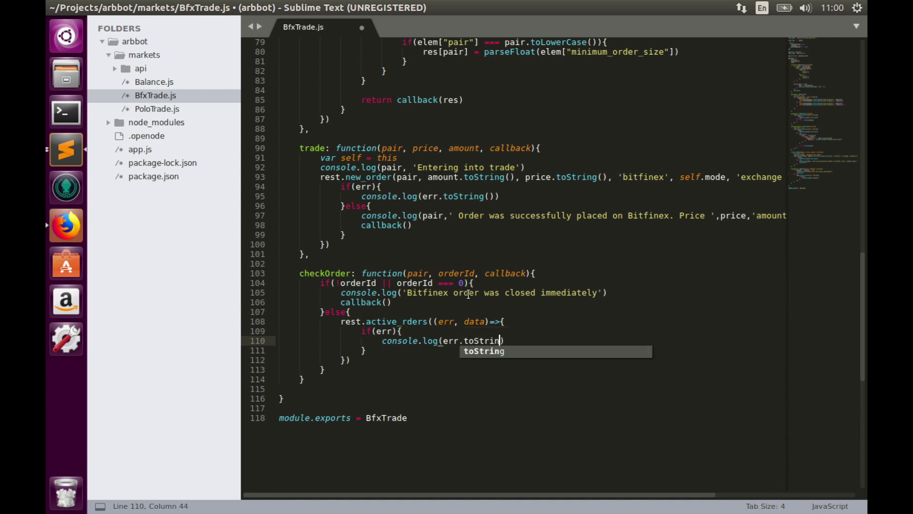
text(g()
key(Down)
text(else)
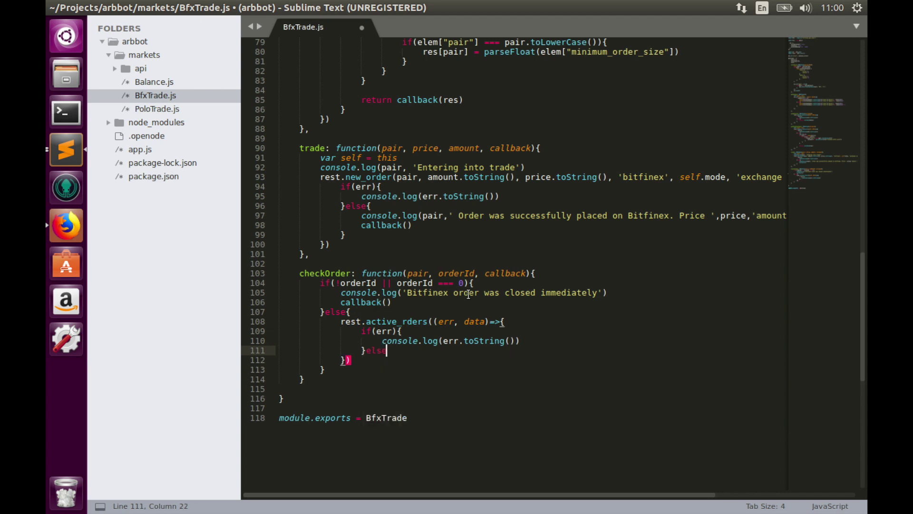
text({)
key(Return)
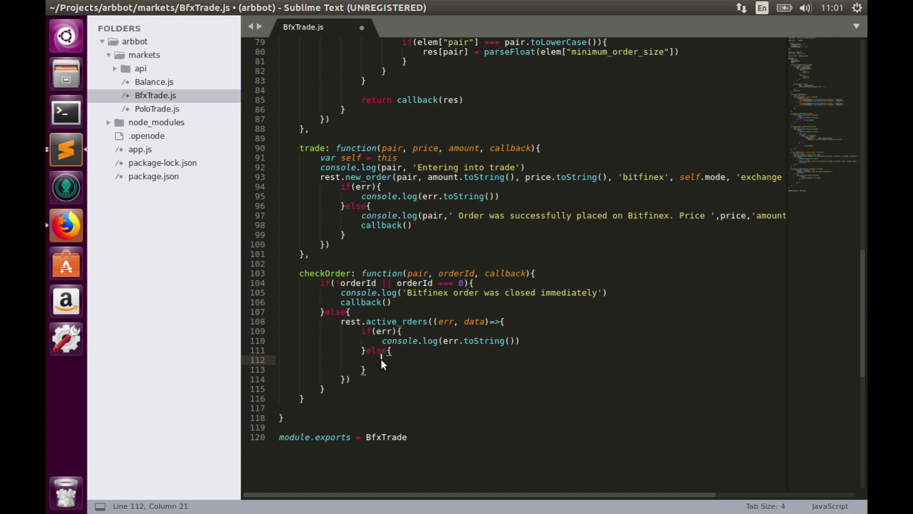
text(let act)
text(ive)
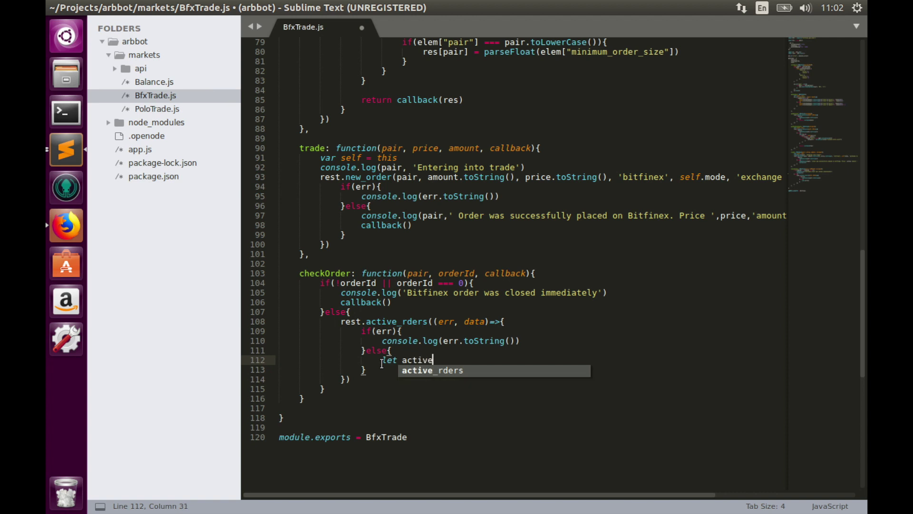
Fix the misspelled active_rders name and declare the active orders array.
key(Tab)
key(BackSpace)
key(BackSpace)
key(BackSpace)
key(BackSpace)
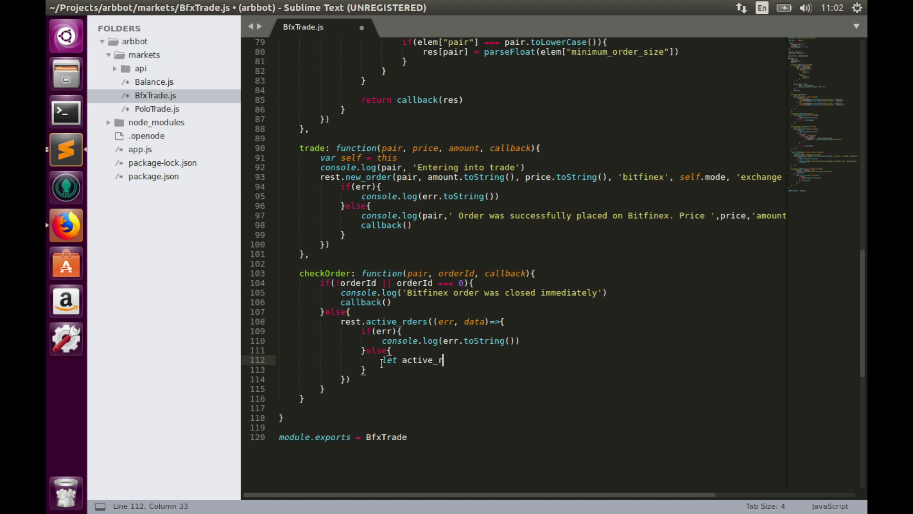
key(BackSpace)
text(orders)
click(403, 321)
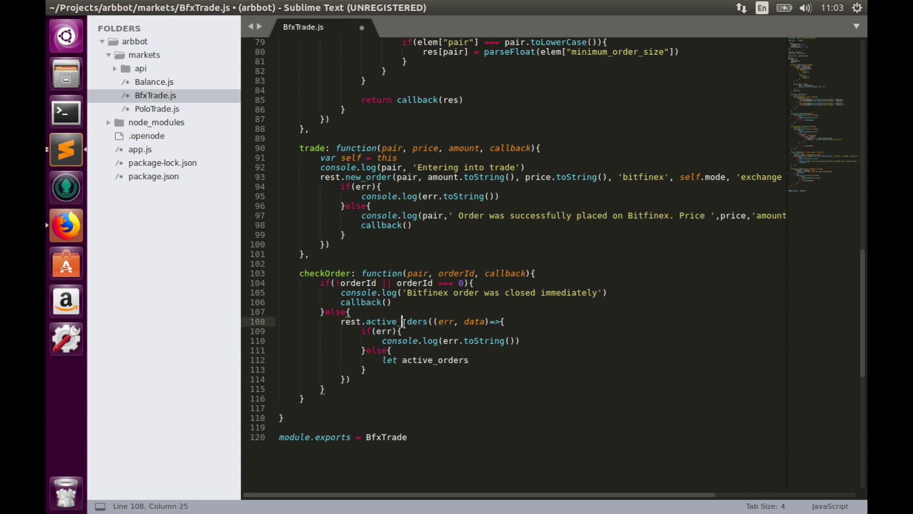
text(r)
click(491, 362)
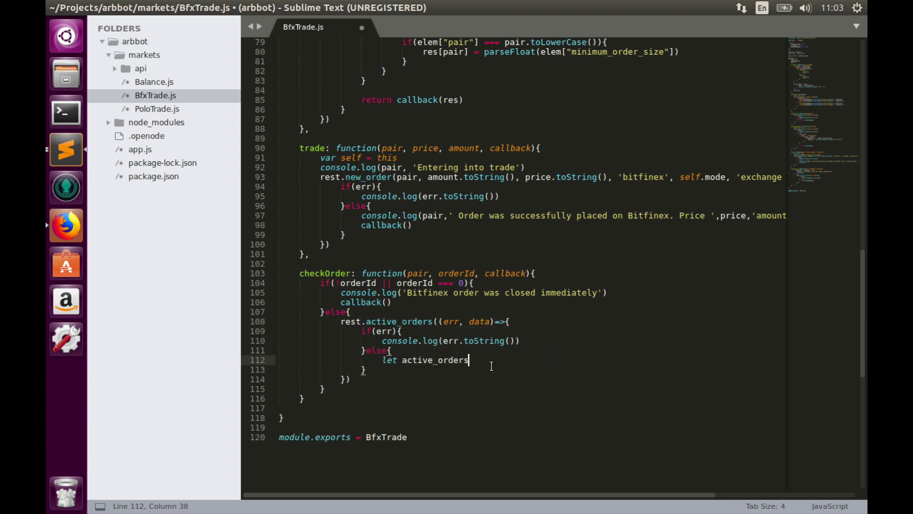
text(=[)
key(Return)
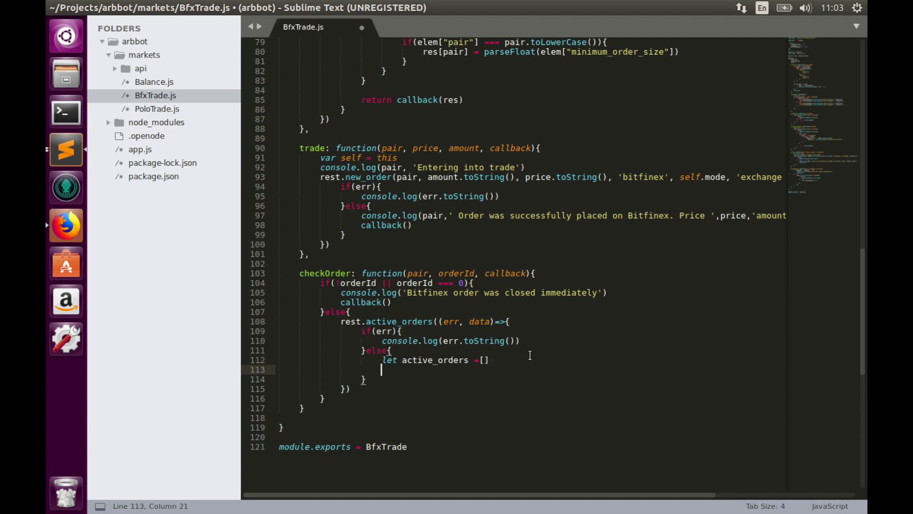
text(for()
text(order of )
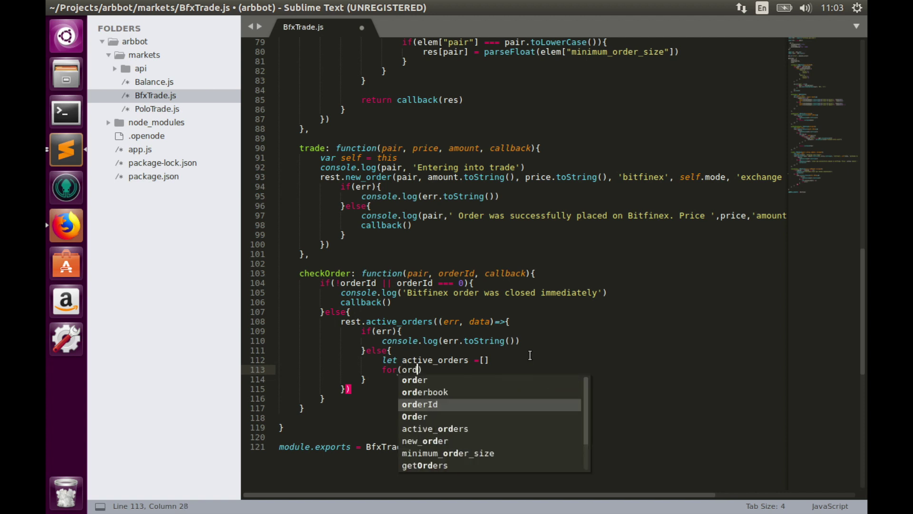
text(data)
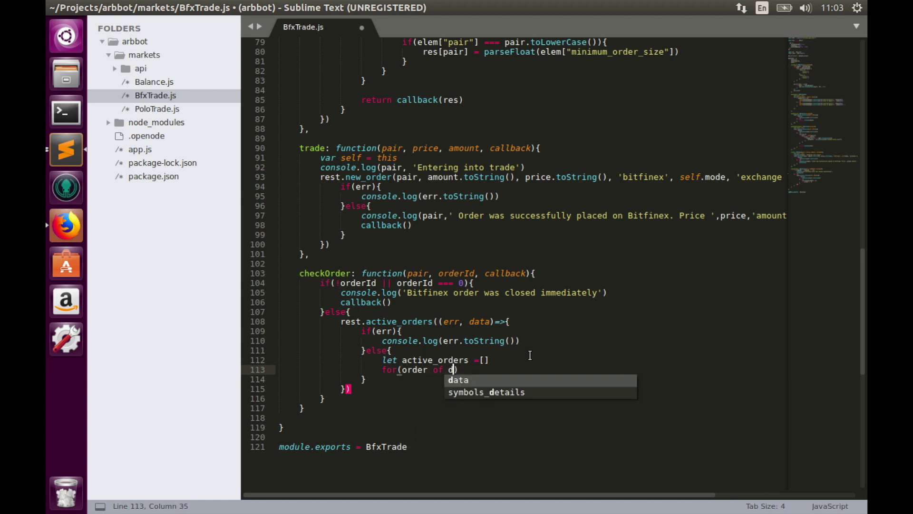
Rename the array to activeorders and loop over data pushing order.id.toString() into it.
key(Right)
text({)
key(Return)
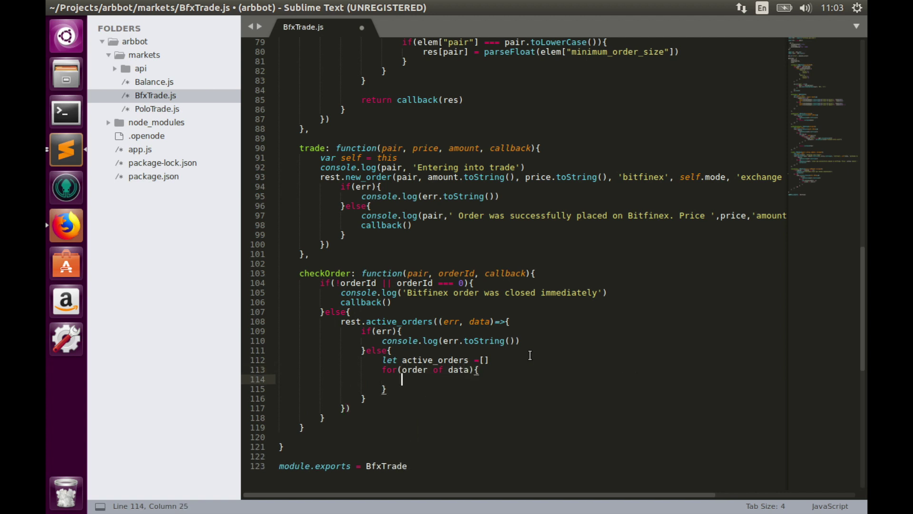
text(a)
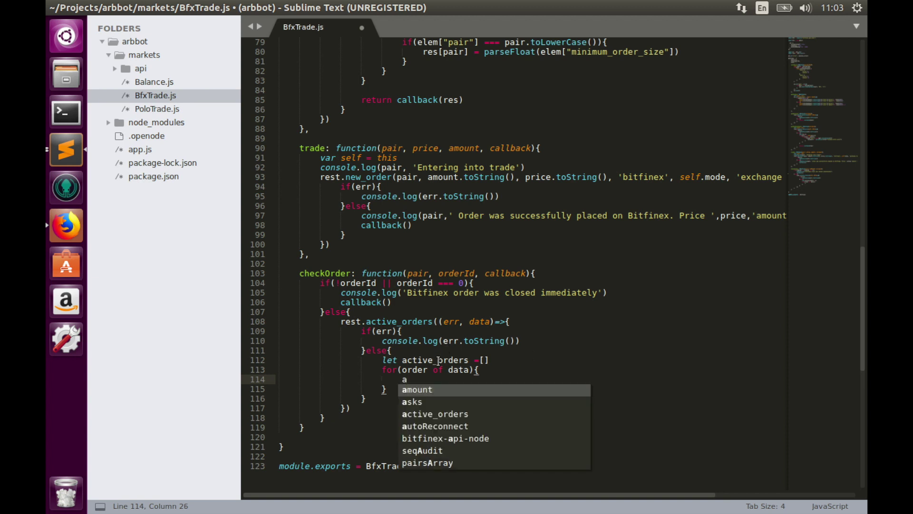
click(437, 361)
key(BackSpace)
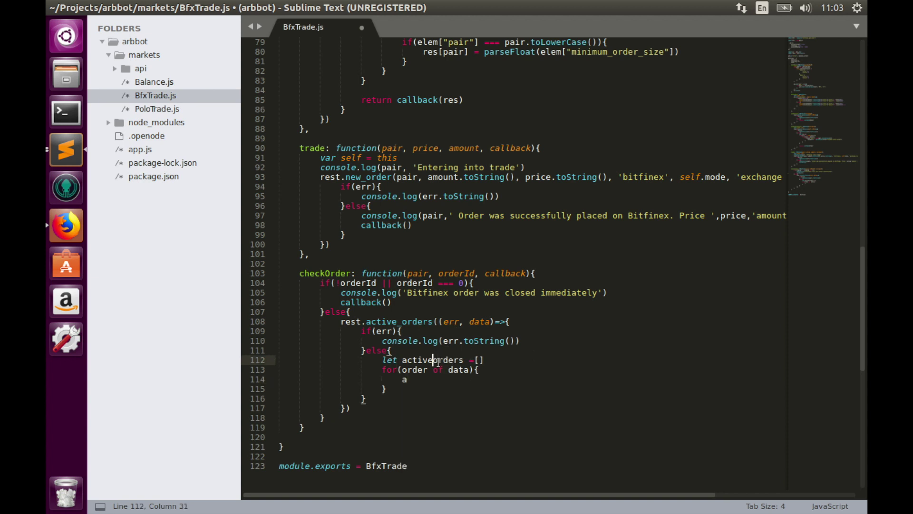
click(420, 380)
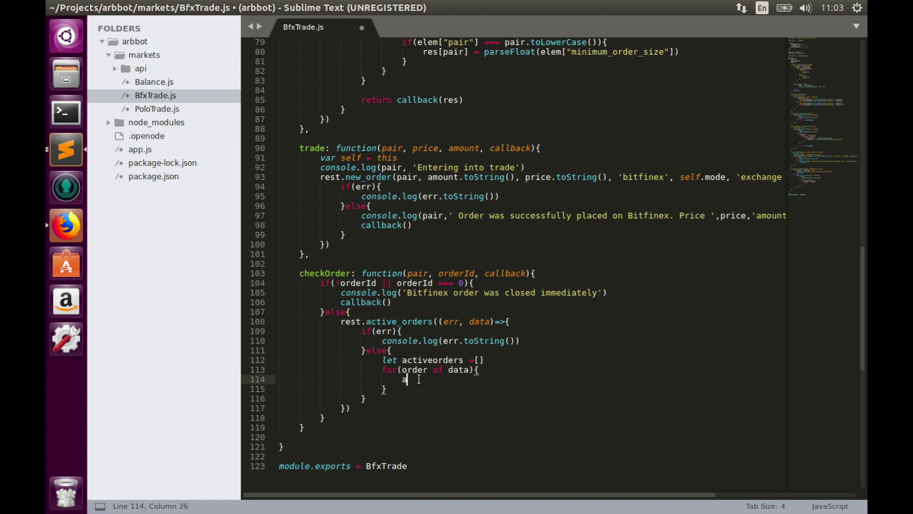
text(cti)
key(Tab)
text(.pu)
text(sh()
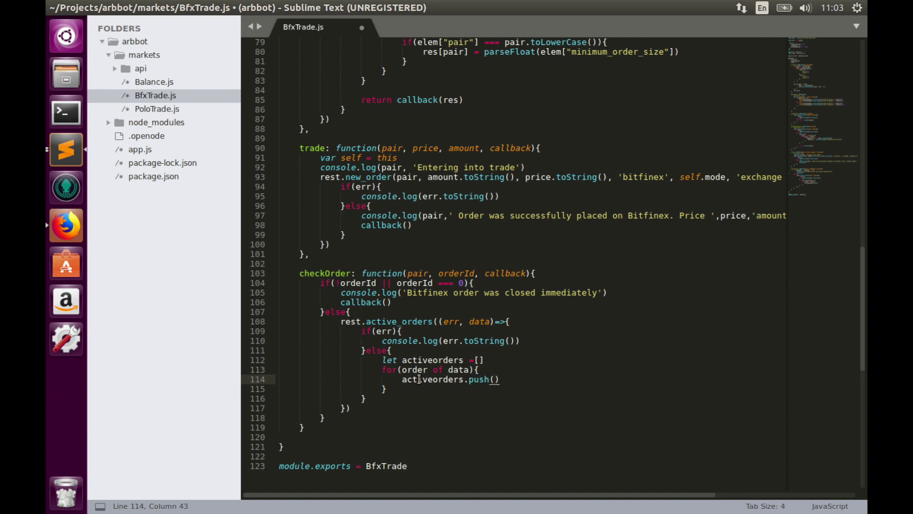
text(order)
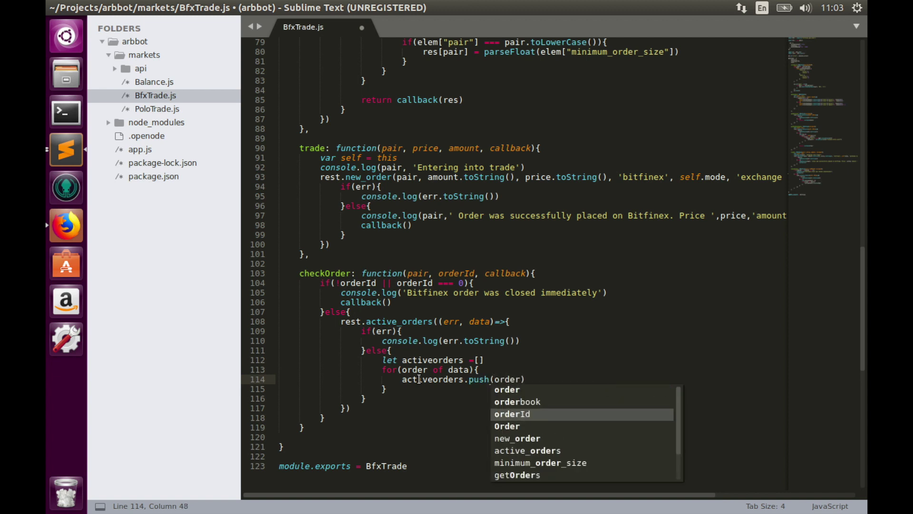
text(.)
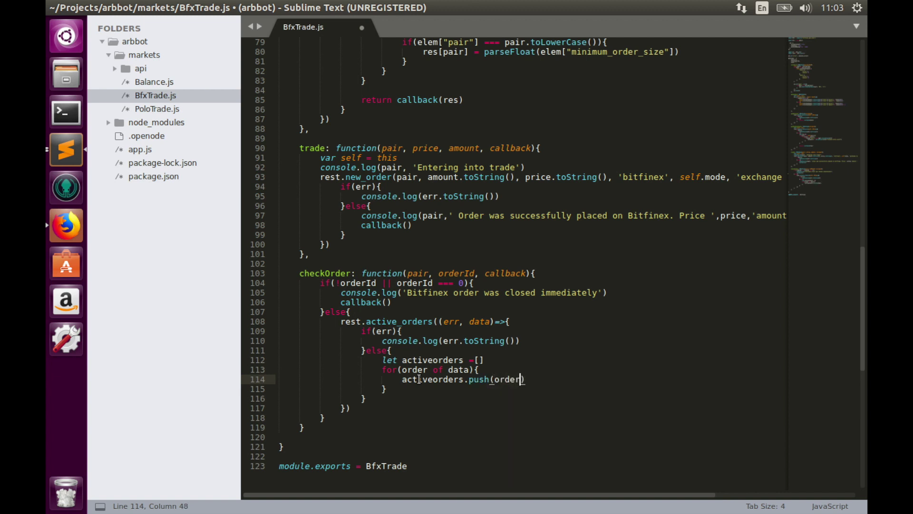
text(id)
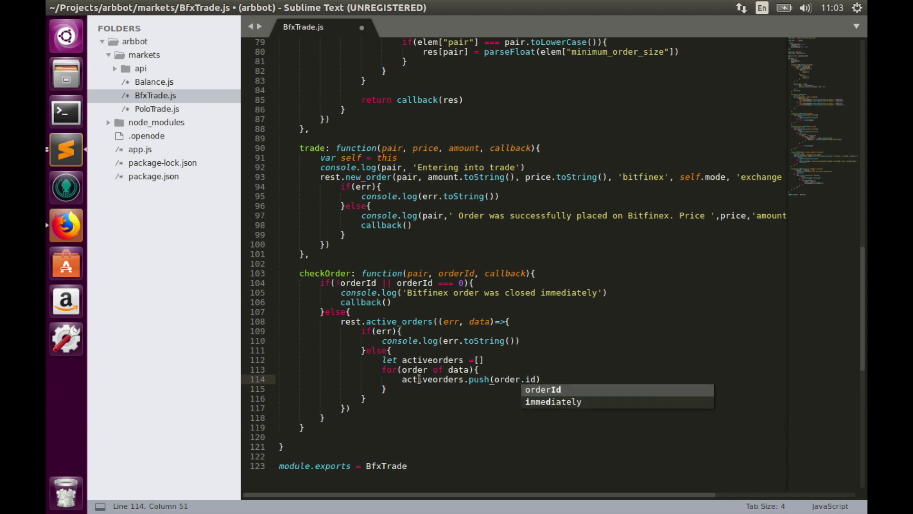
text(.)
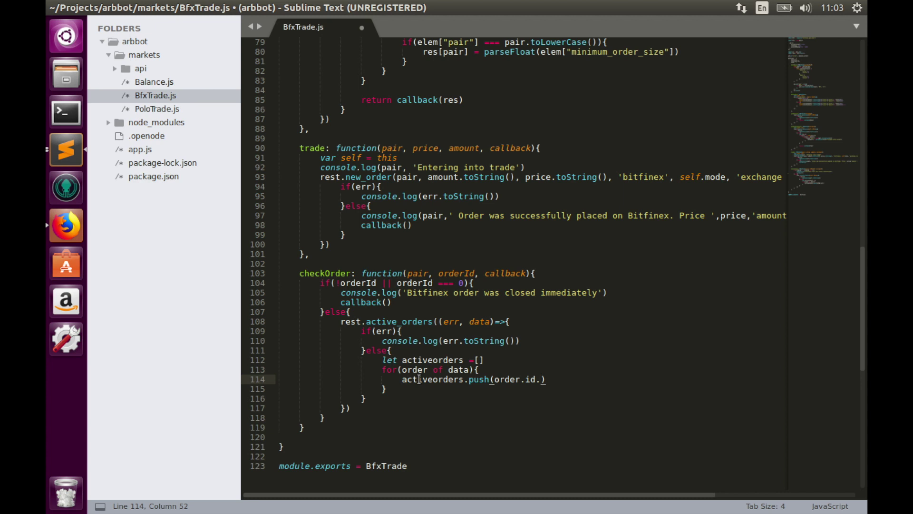
text(toS)
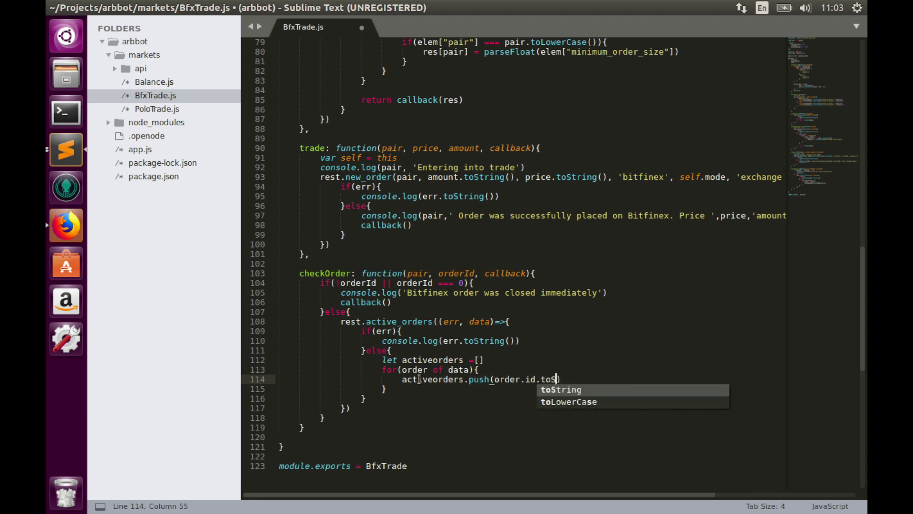
text(tring()
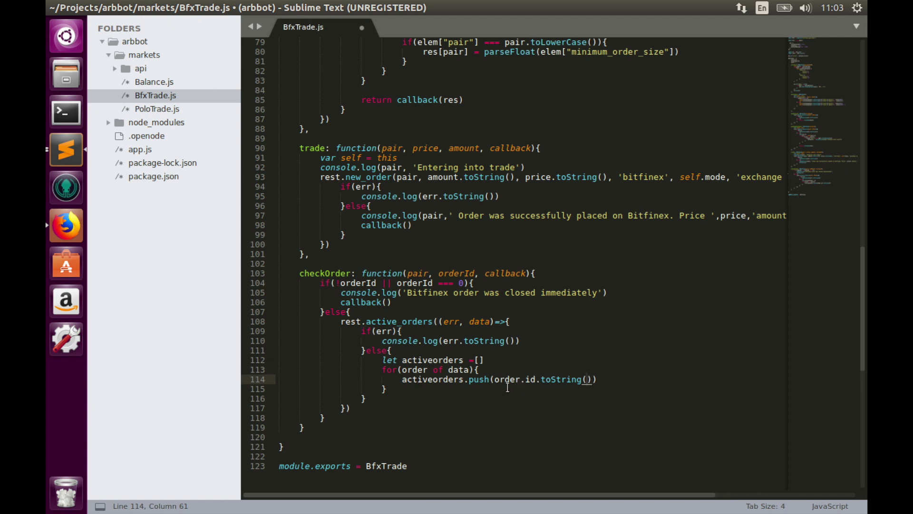
click(445, 390)
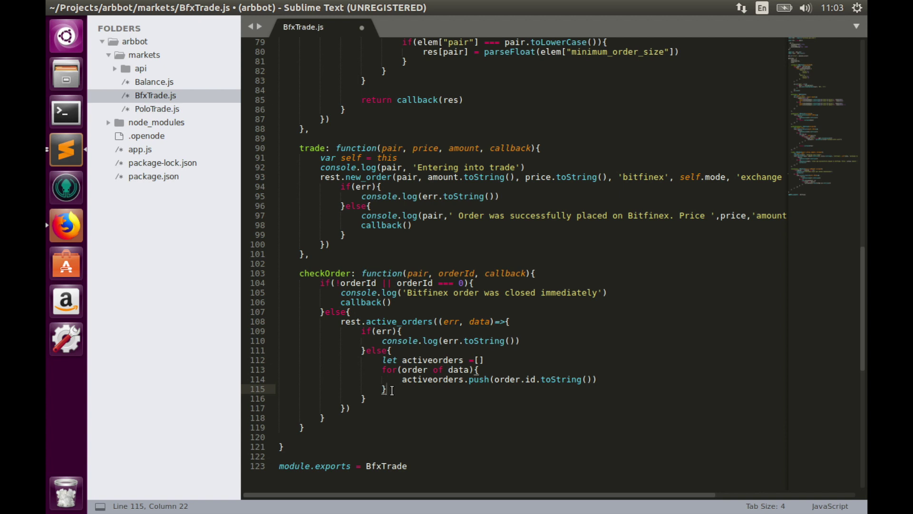
key(Return)
scroll(382, 397, down, 5)
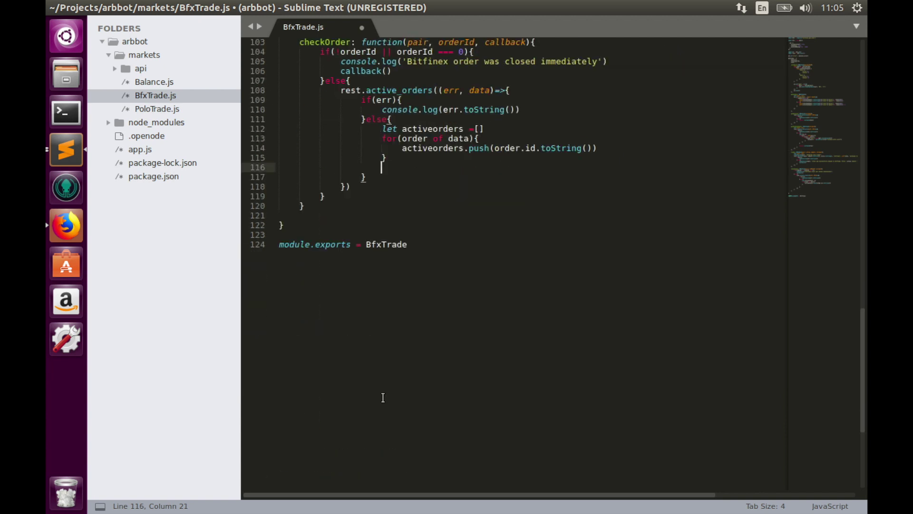
text(if()
text(a)
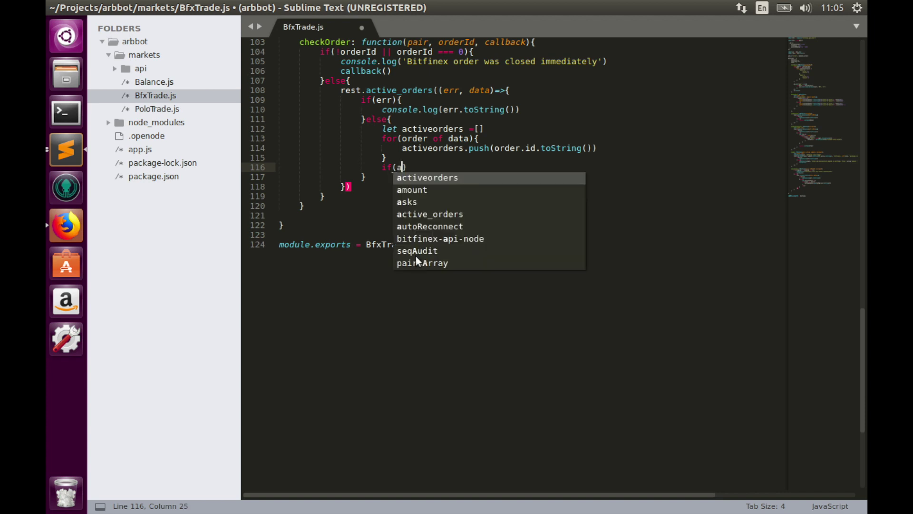
Below the loop, add if(activeorders.indexOf(orderId.toString()) > -1){ } with an empty body.
key(Tab)
text(.in)
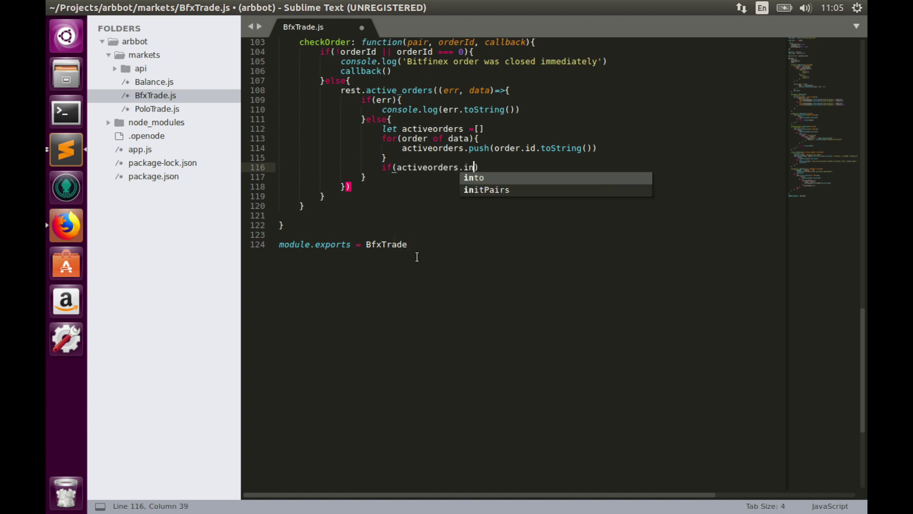
text(d)
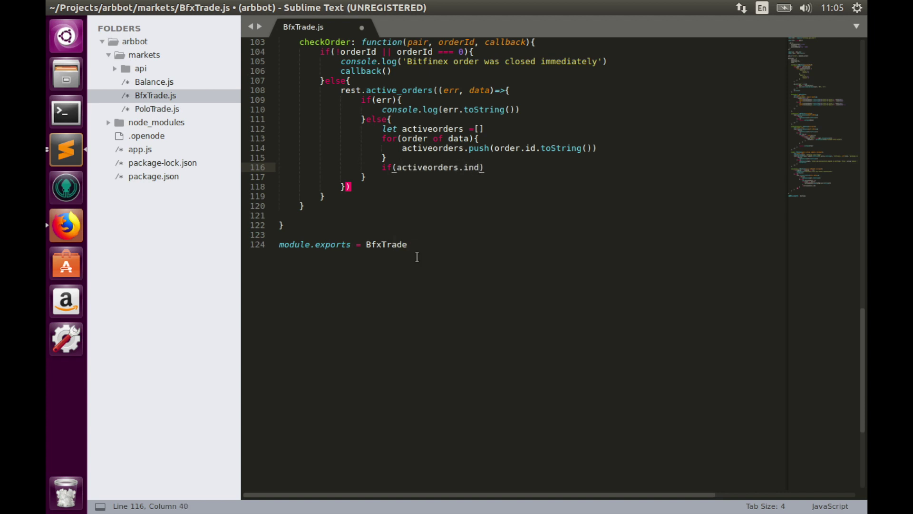
text(exOf()
text(order)
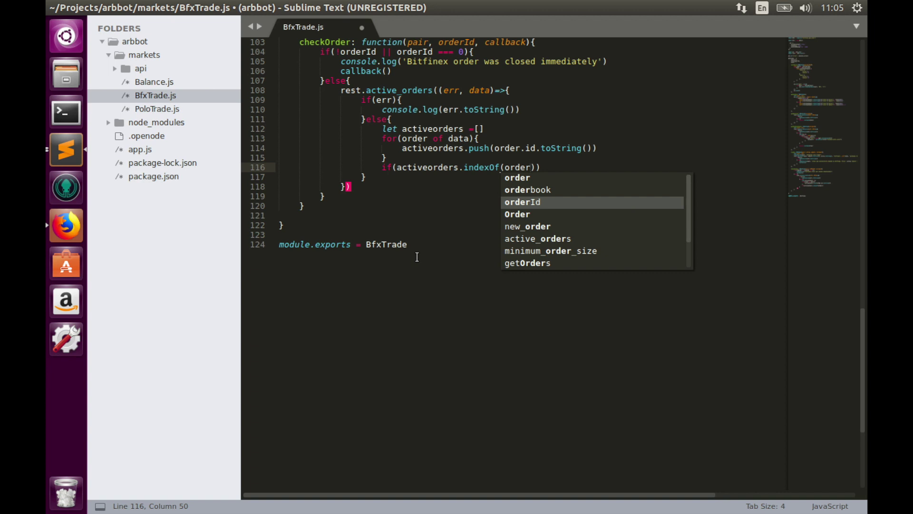
text(Id)
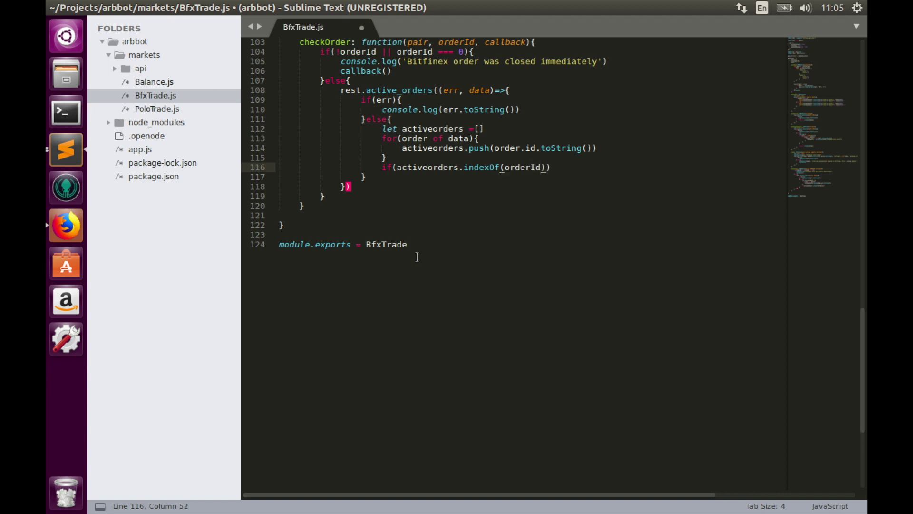
text(.t)
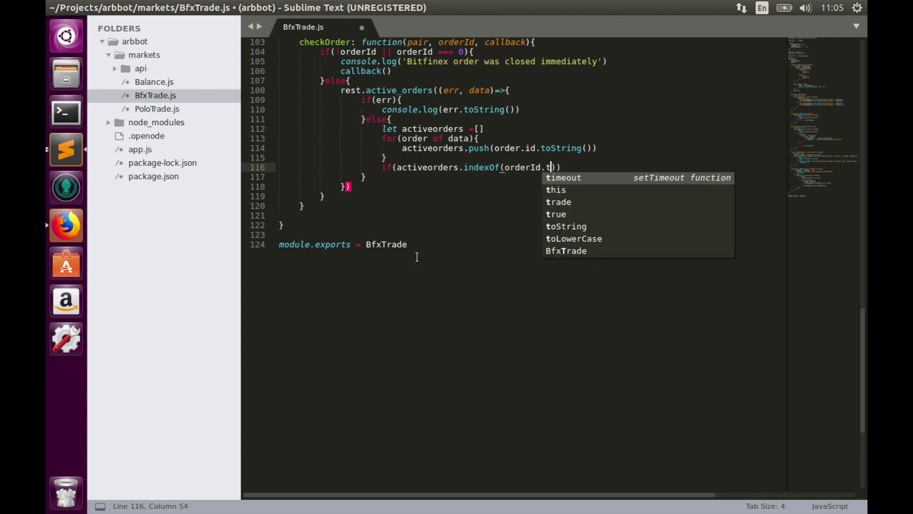
text(o)
key(Tab)
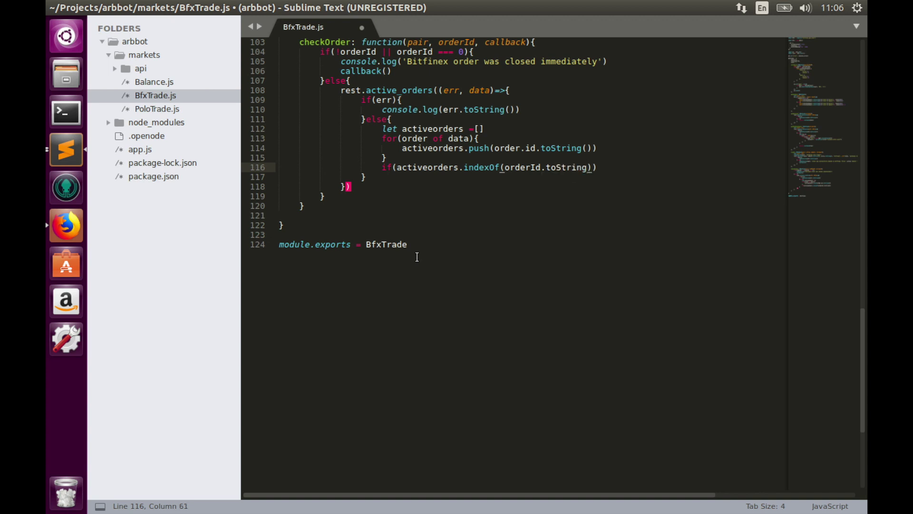
text(()
key(Right)
text(>)
text( -1)
text({)
key(Return)
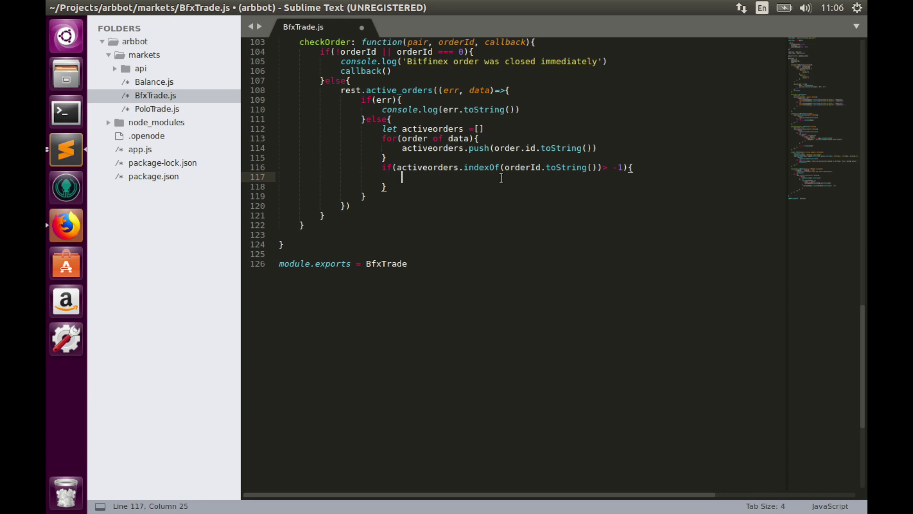
text(set)
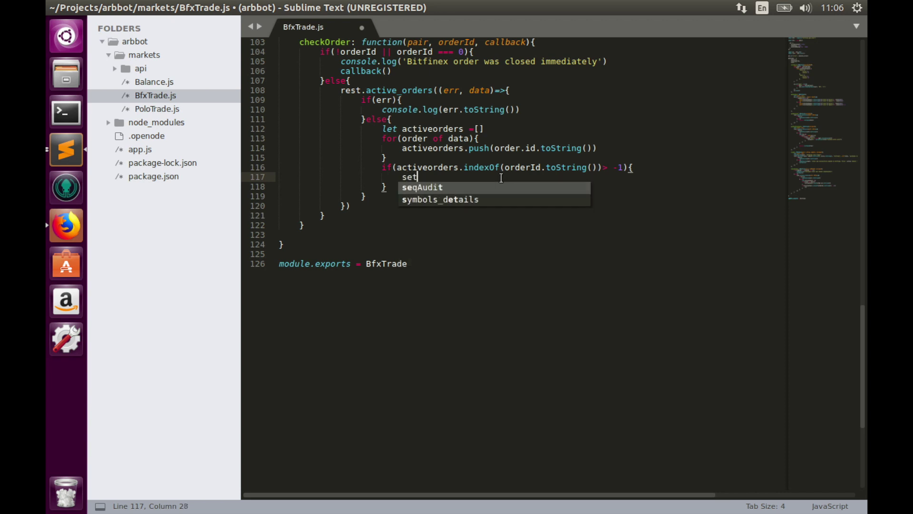
text(Tim)
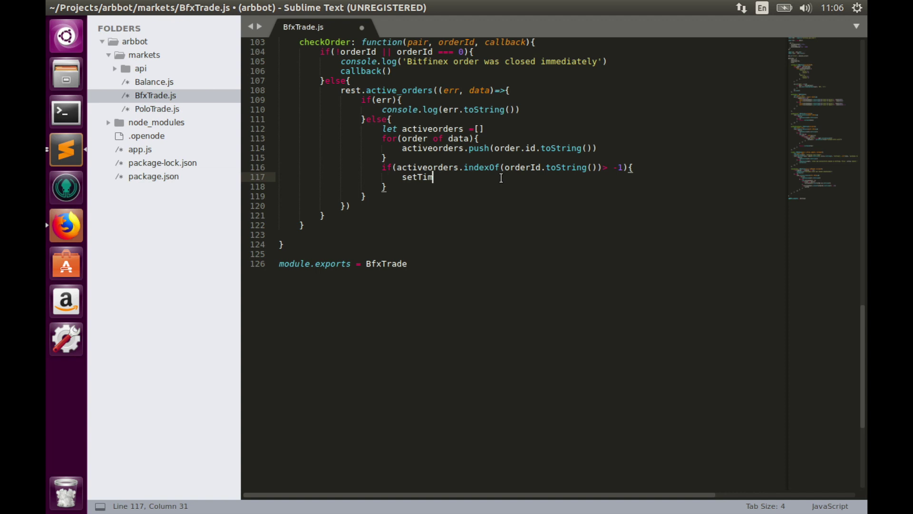
text(eout)
text(()
text(function)
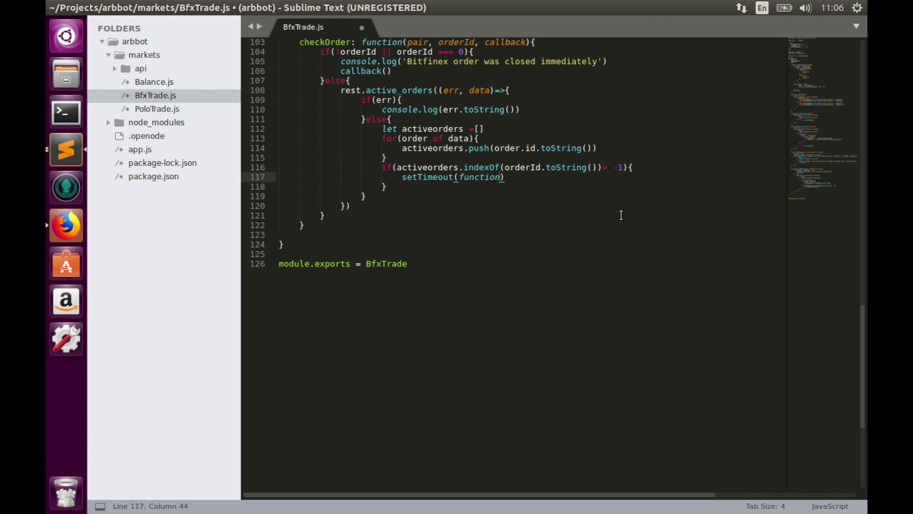
text((){)
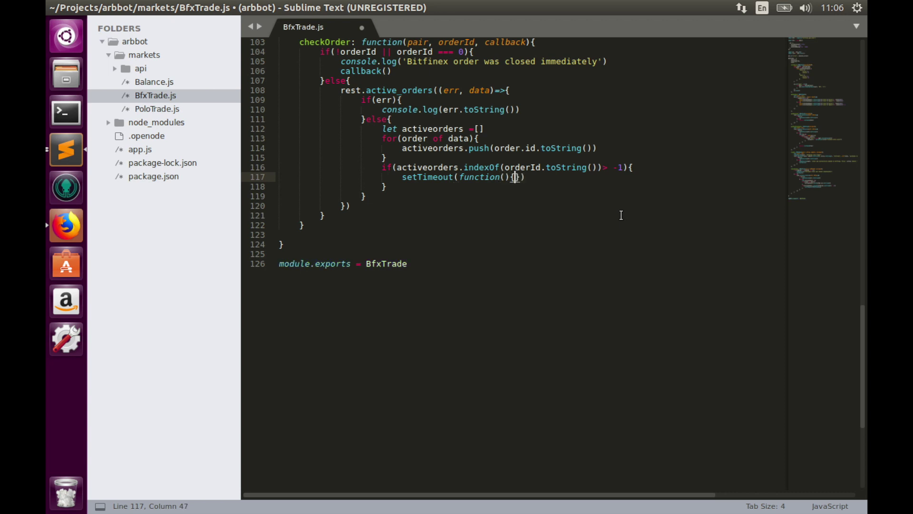
Inside the if block, setTimeout to call checkOrder(pair, orderId, callback) after 200 ms.
key(Return)
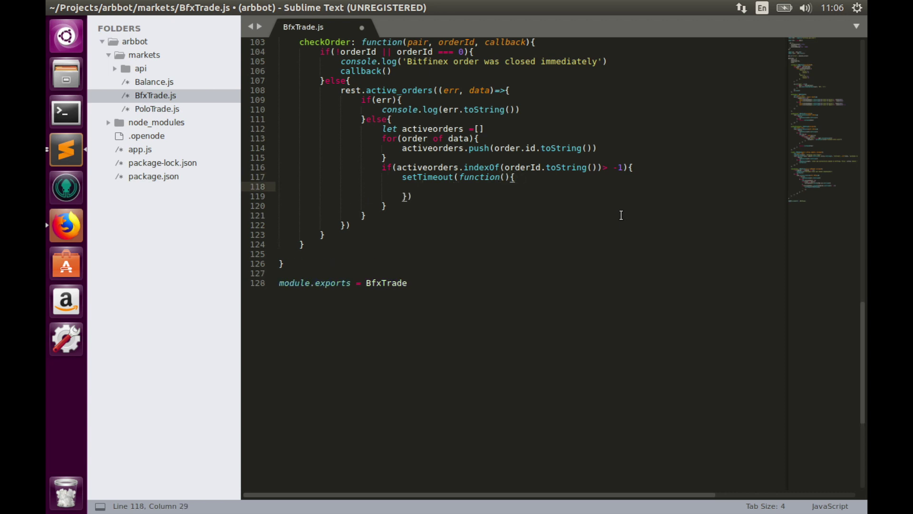
text(checkOrder)
text((pair, )
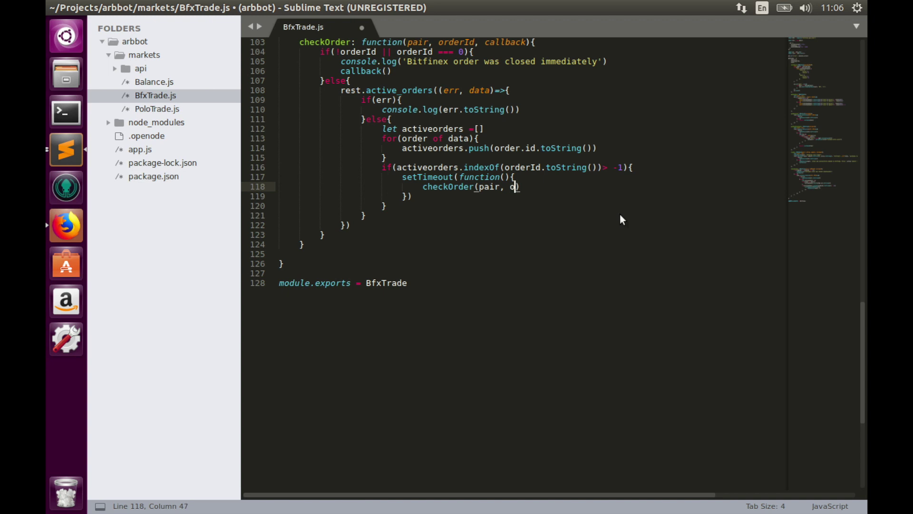
text(ord)
key(Tab)
text(, ca)
key(Tab)
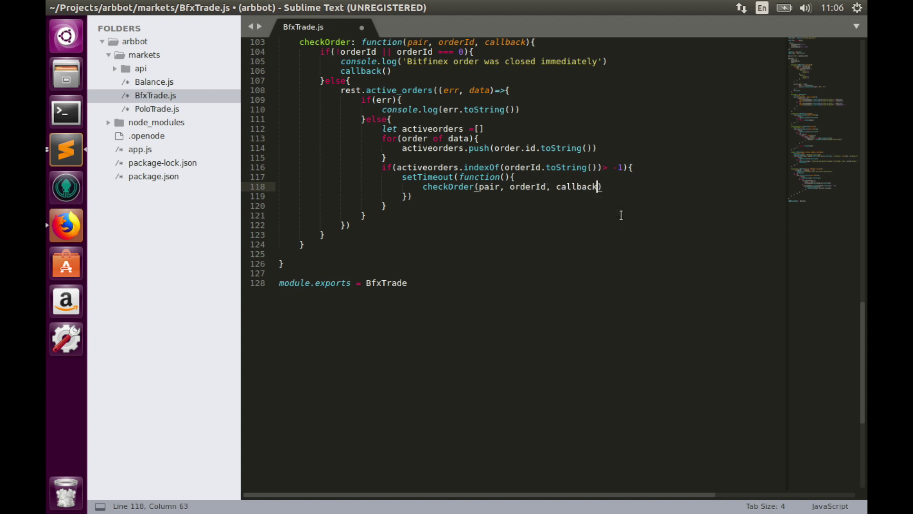
click(412, 196)
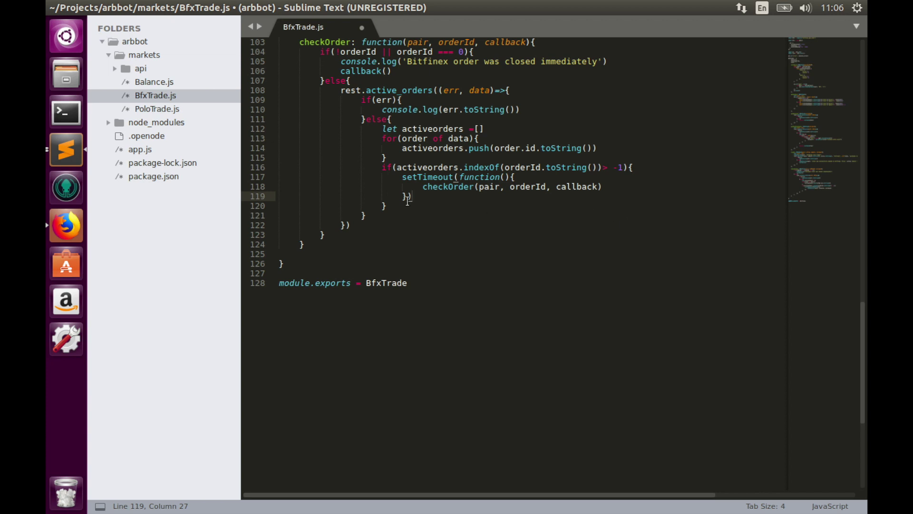
text(, 2)
text(00)
text(0)
Add an else branch logging 'Bitfinex order was closed' and calling callback().
key(Down)
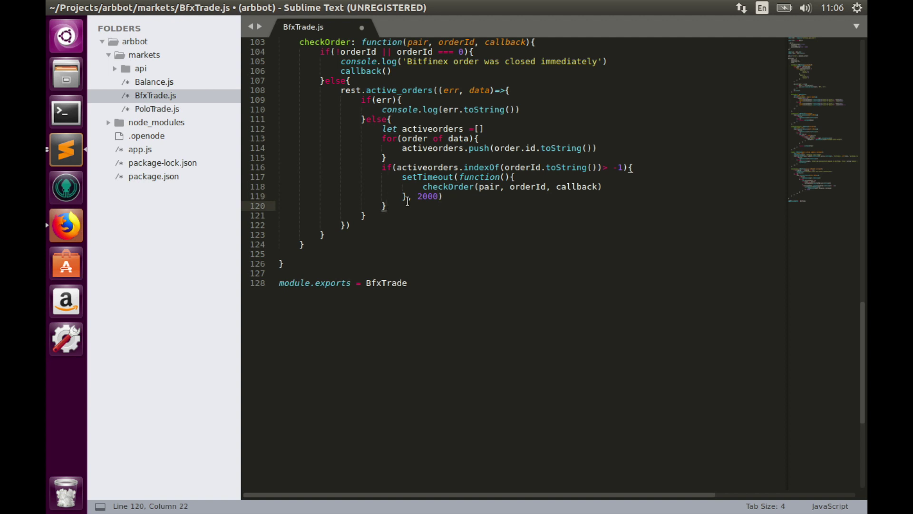
text(else{)
key(Return)
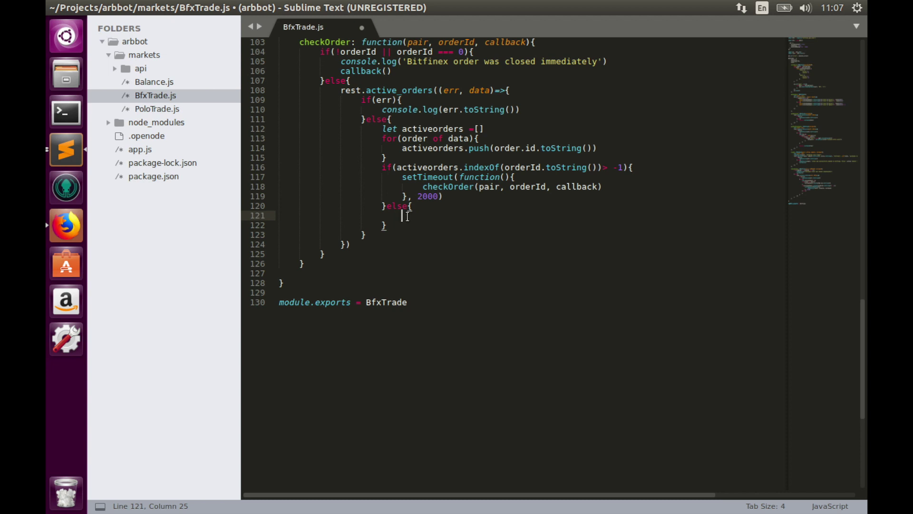
text(co)
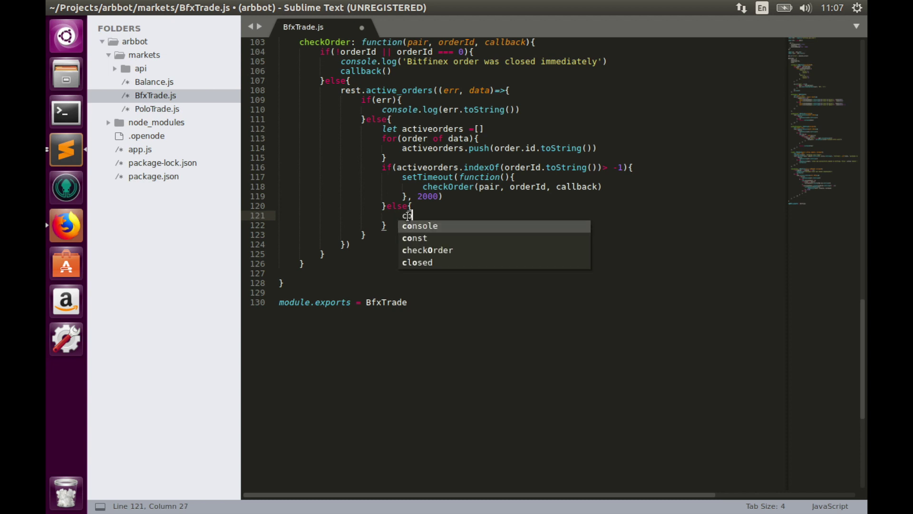
key(Tab)
text(.lo)
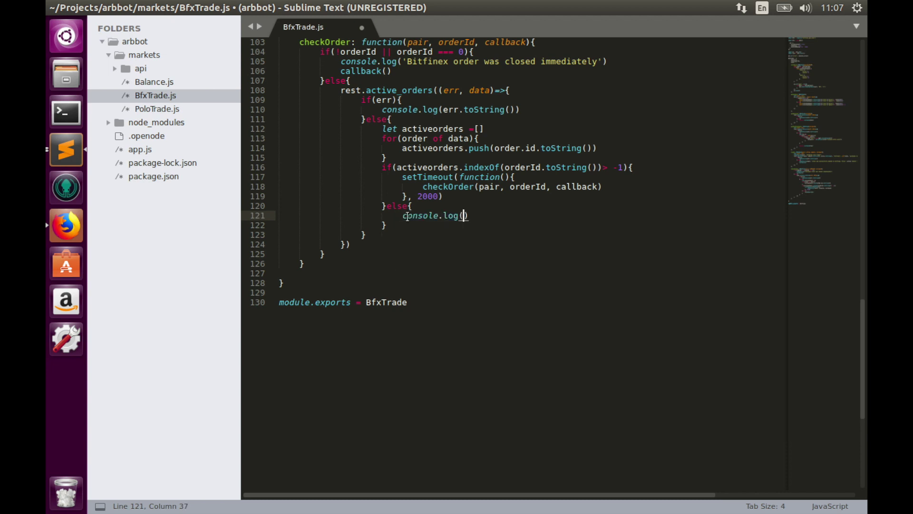
text(Bitfin)
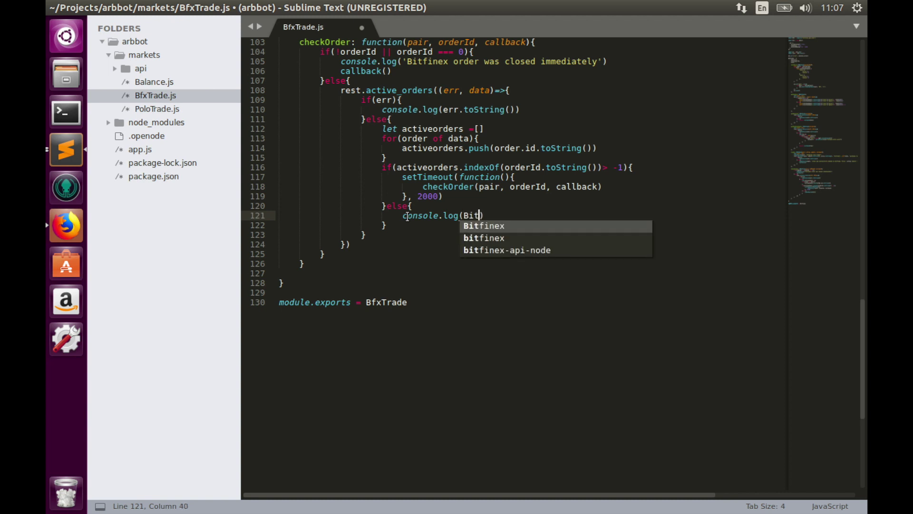
text(ex)
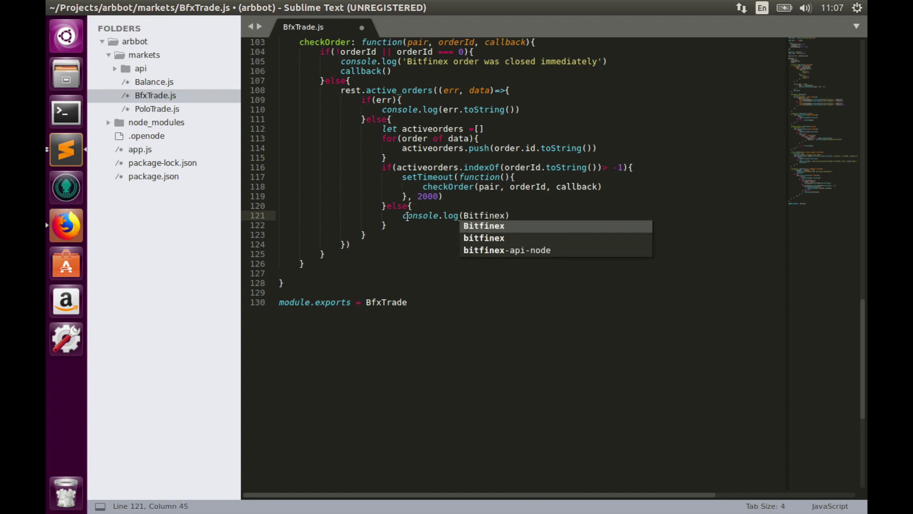
text( order w)
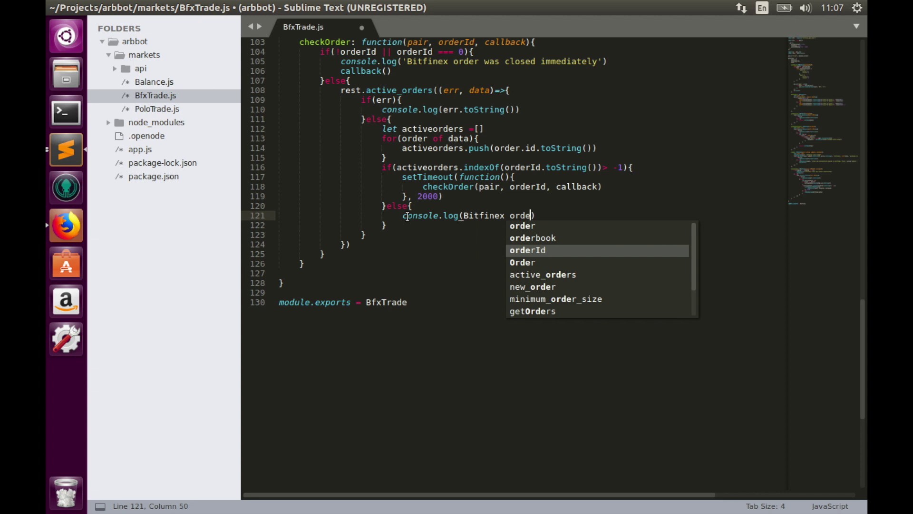
text(as close)
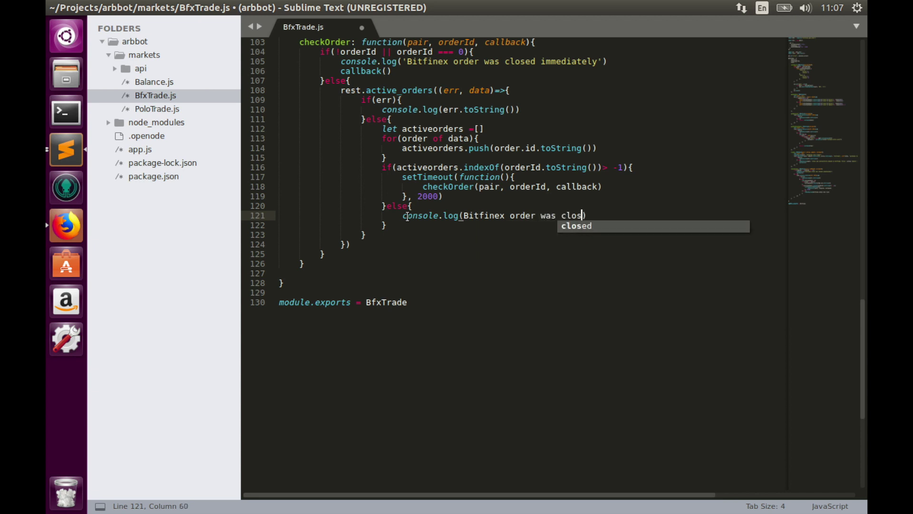
text(d)
drag(463, 215, 597, 215)
text(')
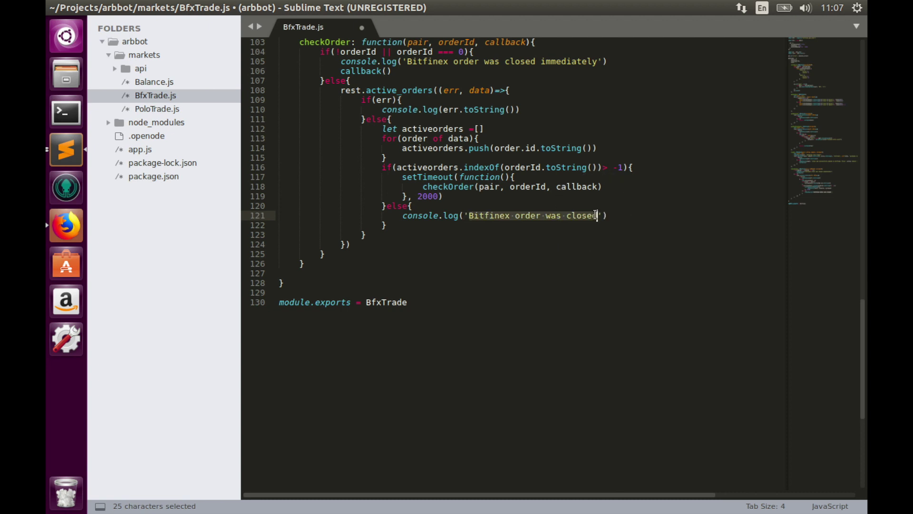
click(622, 212)
key(Return)
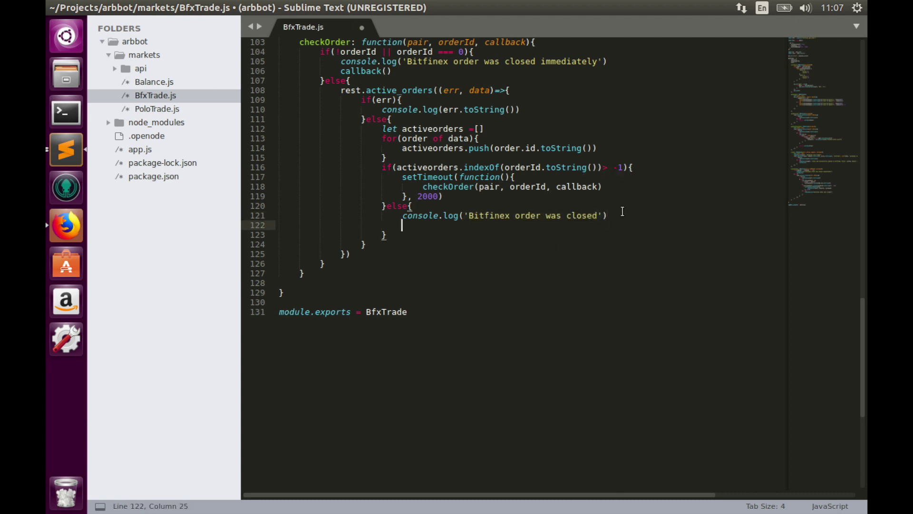
text(call)
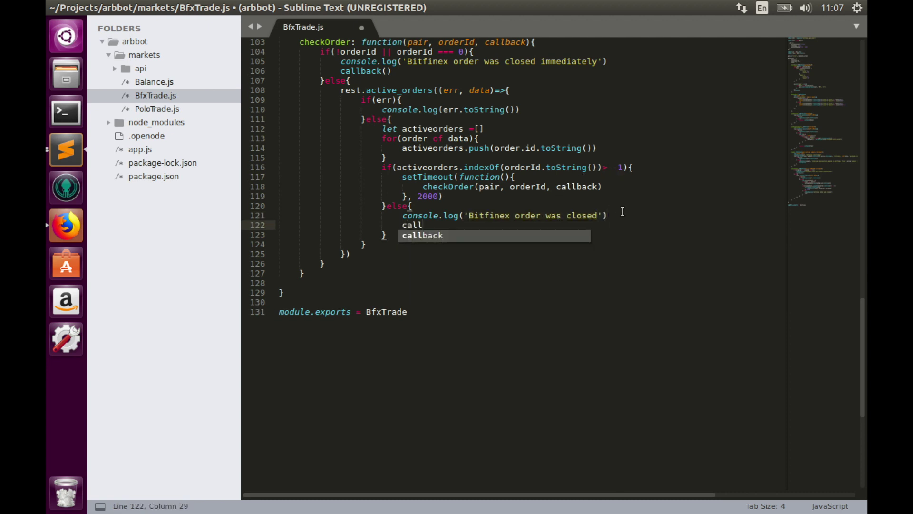
key(Tab)
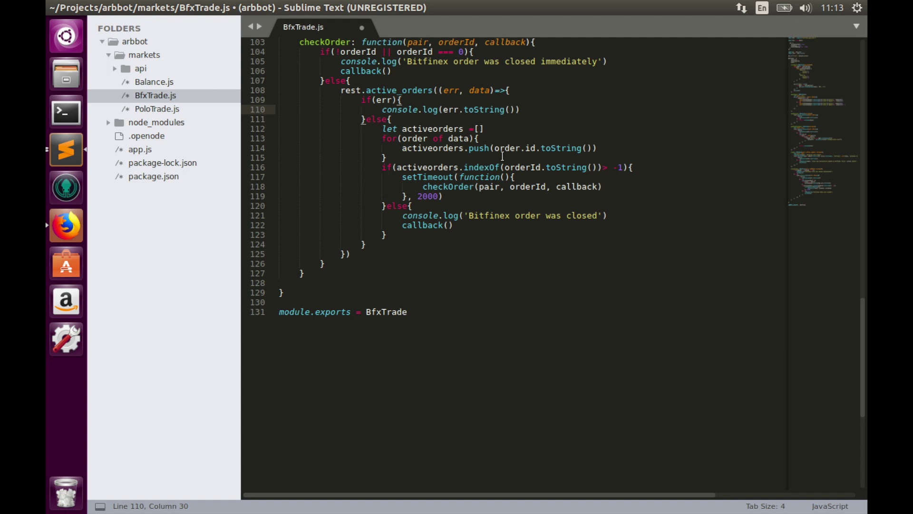
scroll(503, 156, up, 3)
scroll(503, 156, up, 3)
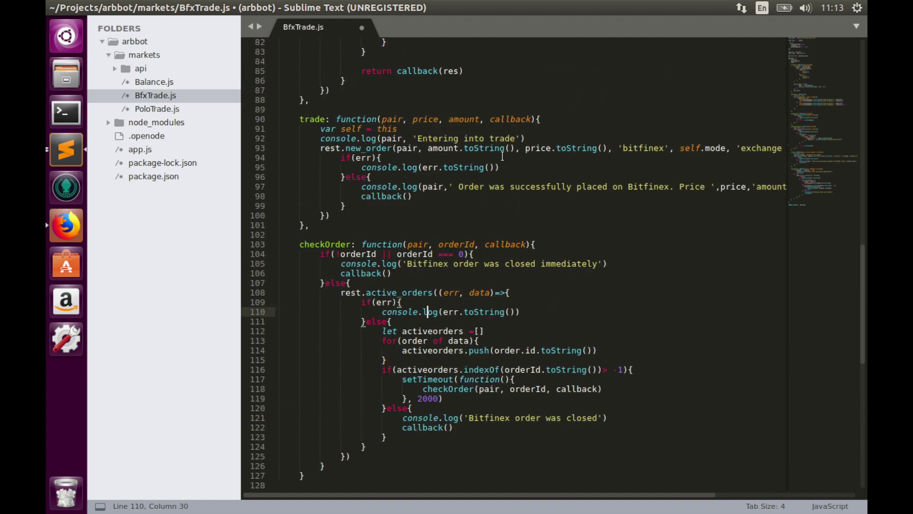
scroll(393, 182, up, 2)
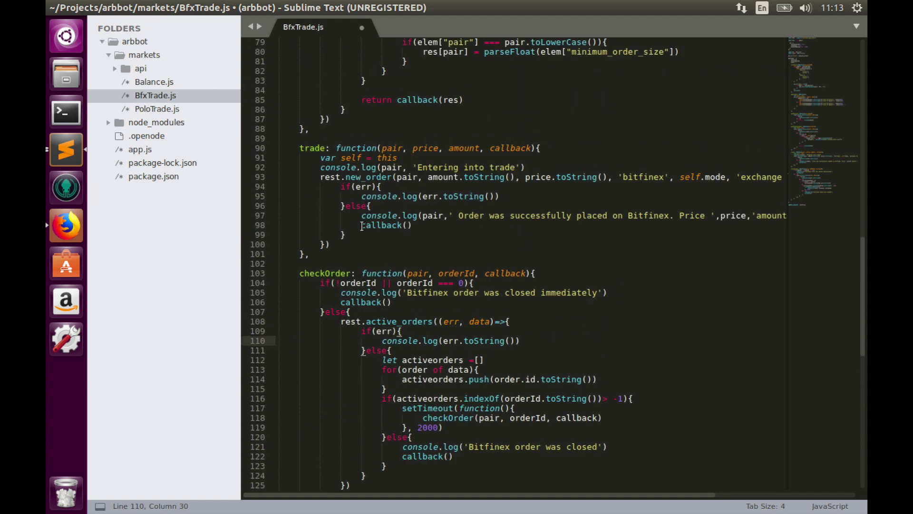
Replace callback() on line 98 with a setTimeout function using a 2000 ms delay.
drag(361, 225, 414, 225)
key(BackSpace)
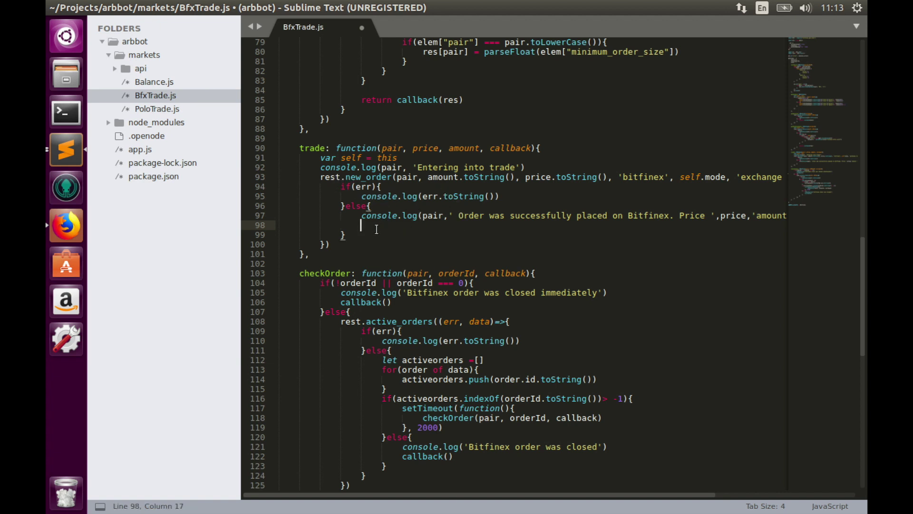
text(set)
key(Tab)
text(()
text(function()
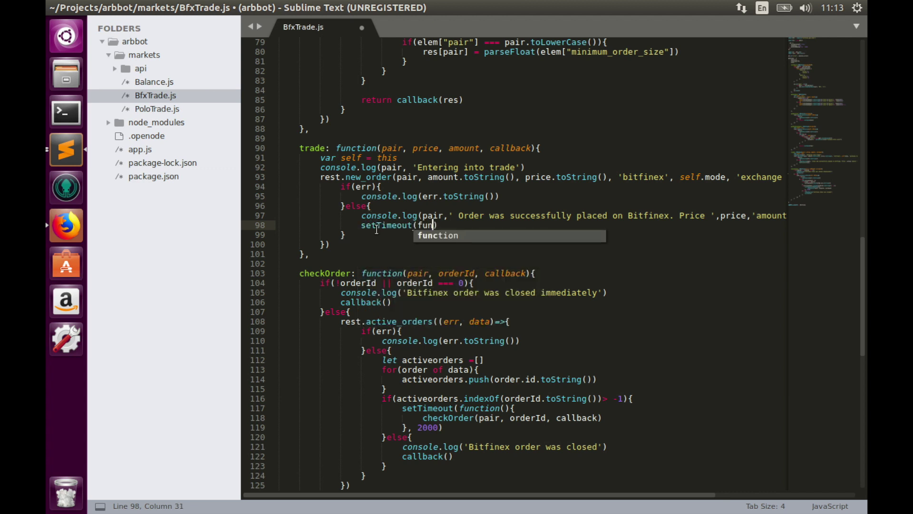
text())
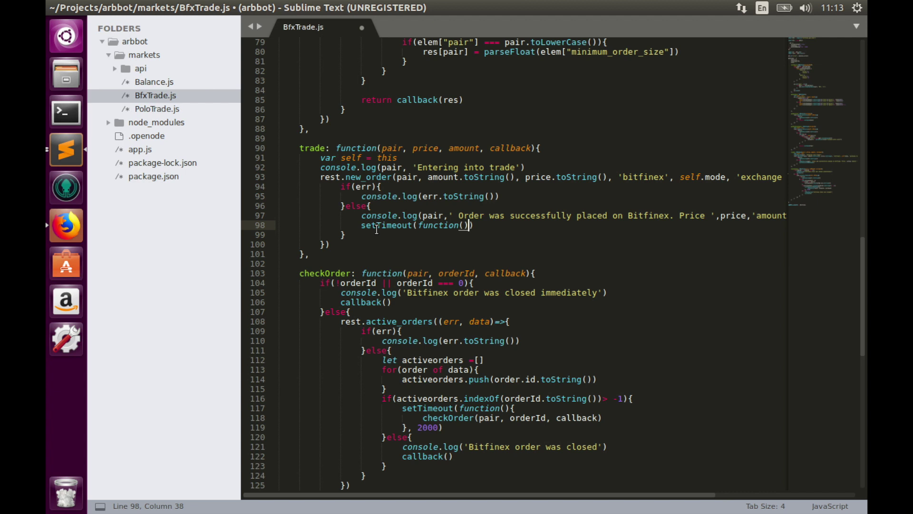
text({)
key(Right)
text(,200)
text(0)
key(Left)
key(Left)
key(Left)
key(Return)
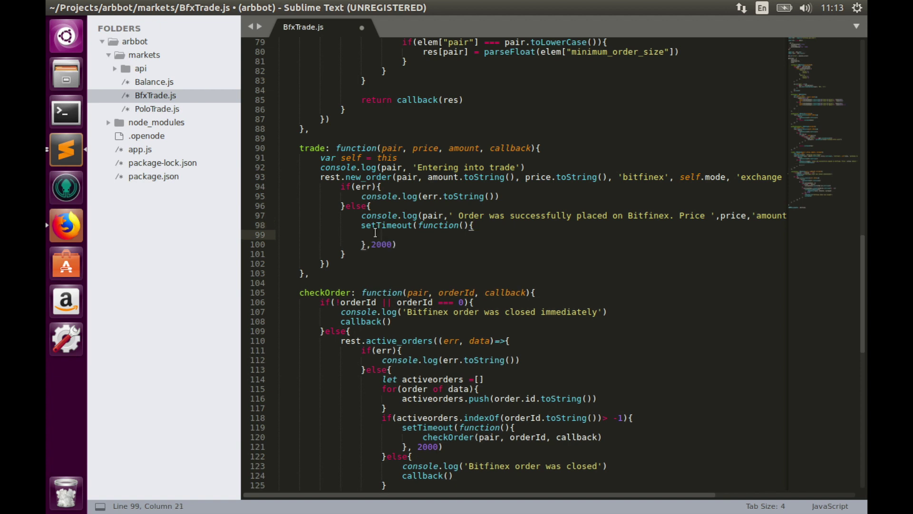
text(che)
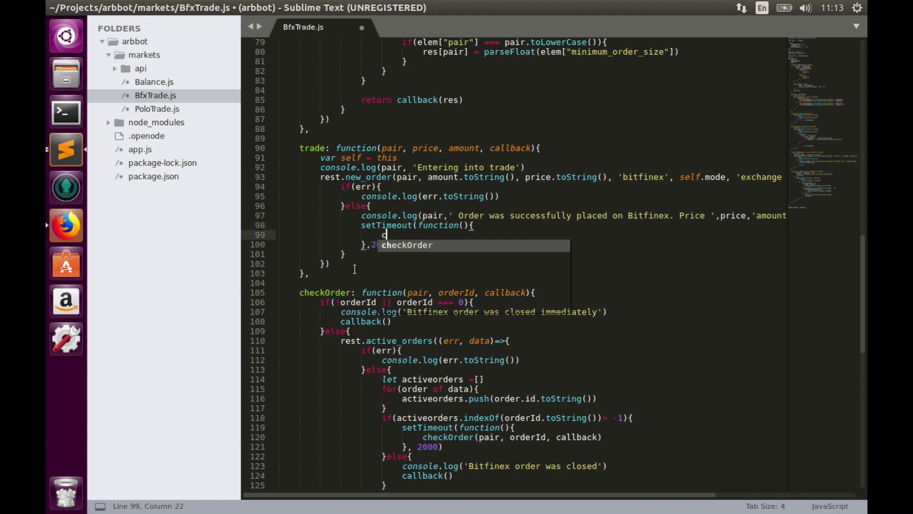
Inside the timeout, call checkOrder(pair, data.id, ()=>{ callback() }), then save BfxTrade.js.
key(Tab)
text(()
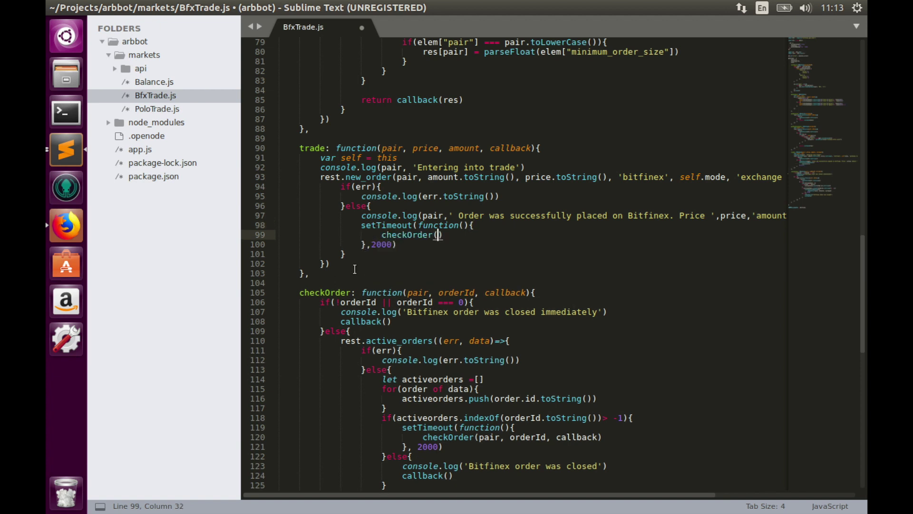
text(pair)
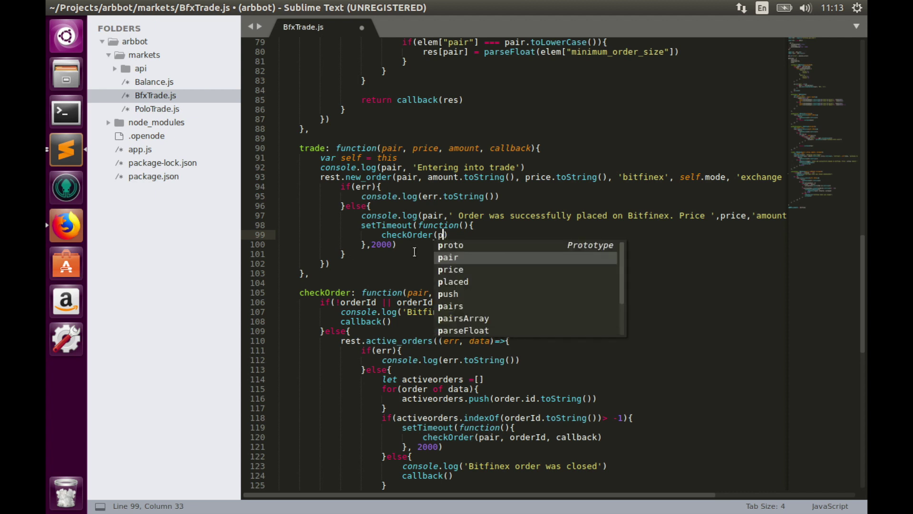
text(, )
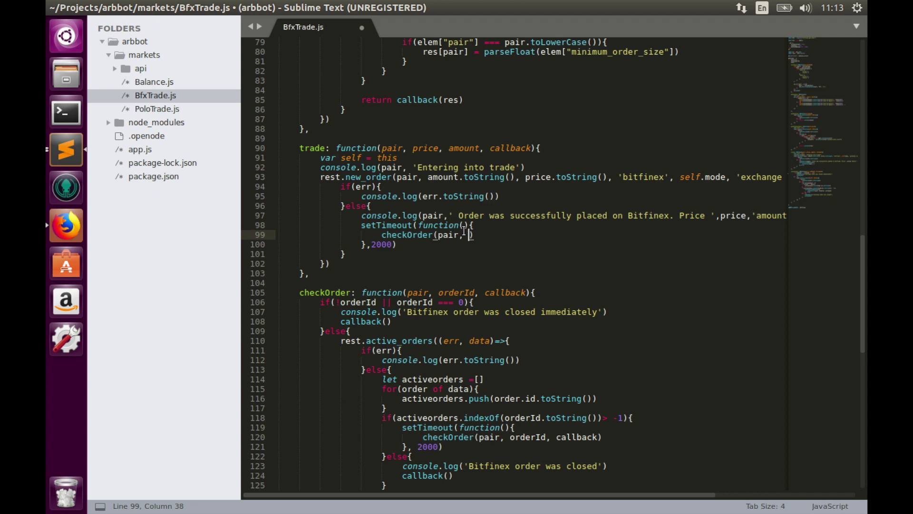
text(data.i)
text(d)
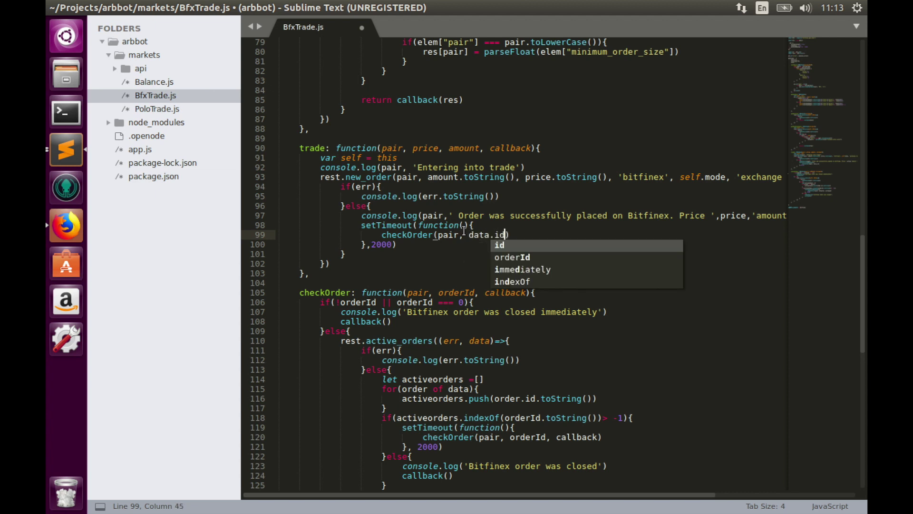
text(, ()=)
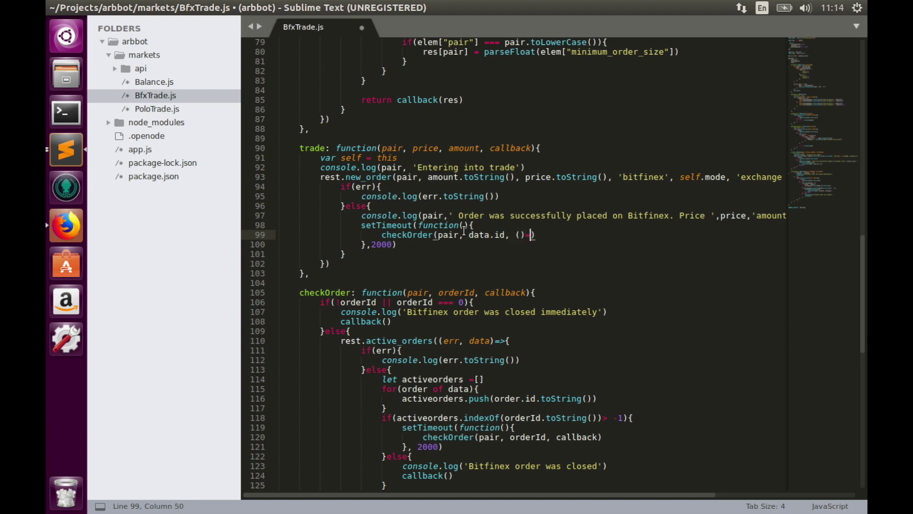
text(>)
key(Return)
key(BackSpace)
key(BackSpace)
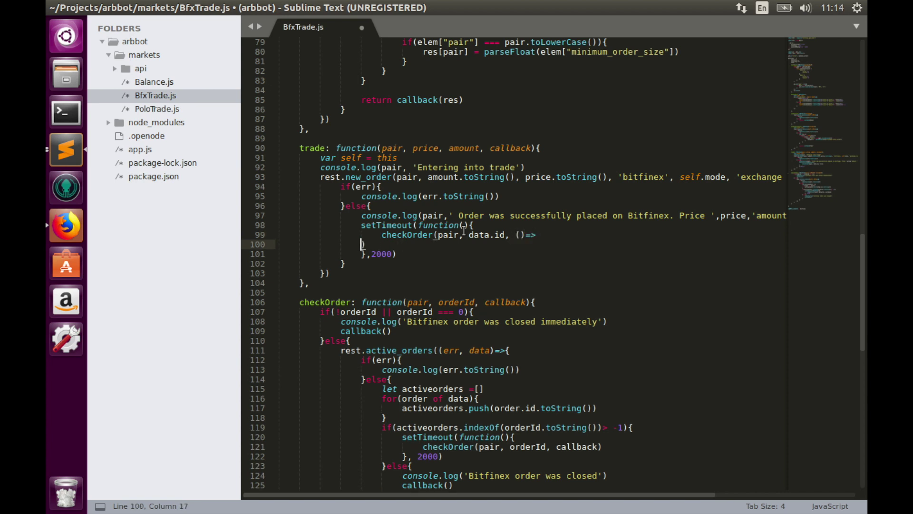
key(BackSpace)
key(BackSpace)
key(BackSpace)
key(BackSpace)
text({)
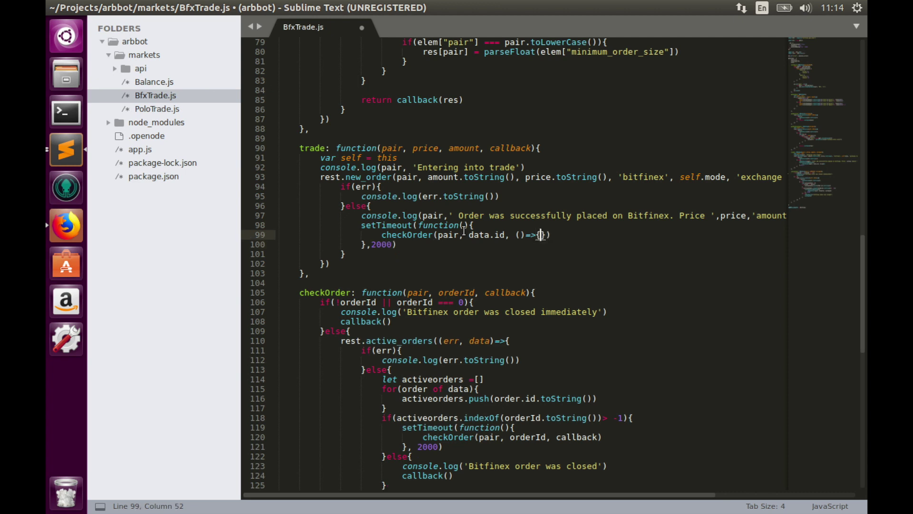
key(Return)
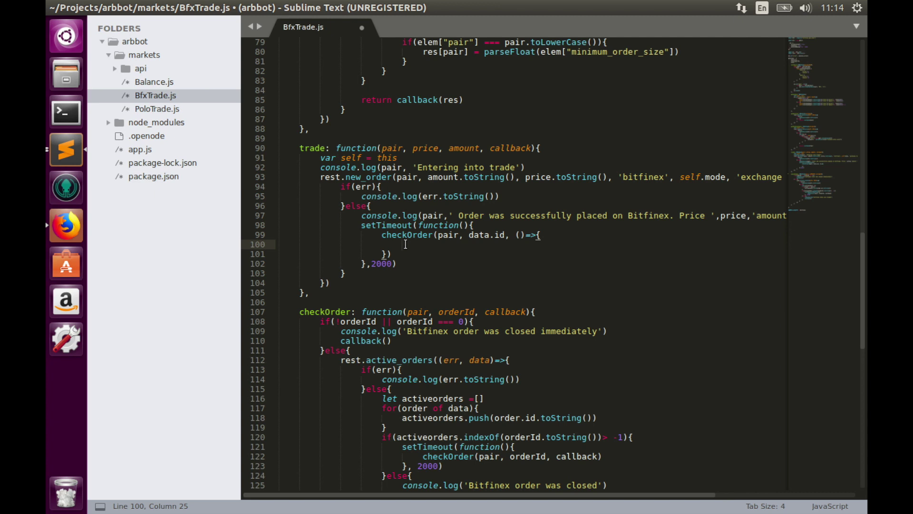
text(ca)
key(Tab)
text(()
key(ctrl+s)
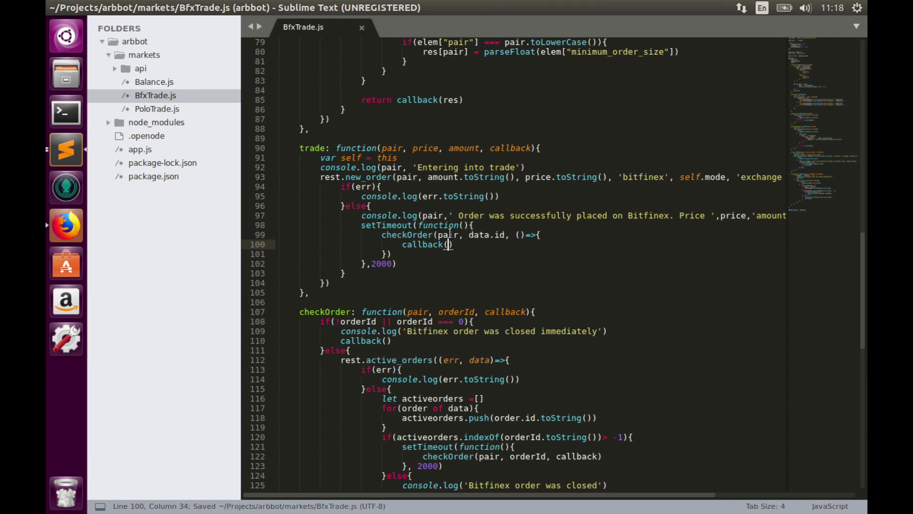
On app.js line 97, add exchanges[bidIndex].trade(sellPair, max, tradeAmount, ()=>{ }).
click(140, 149)
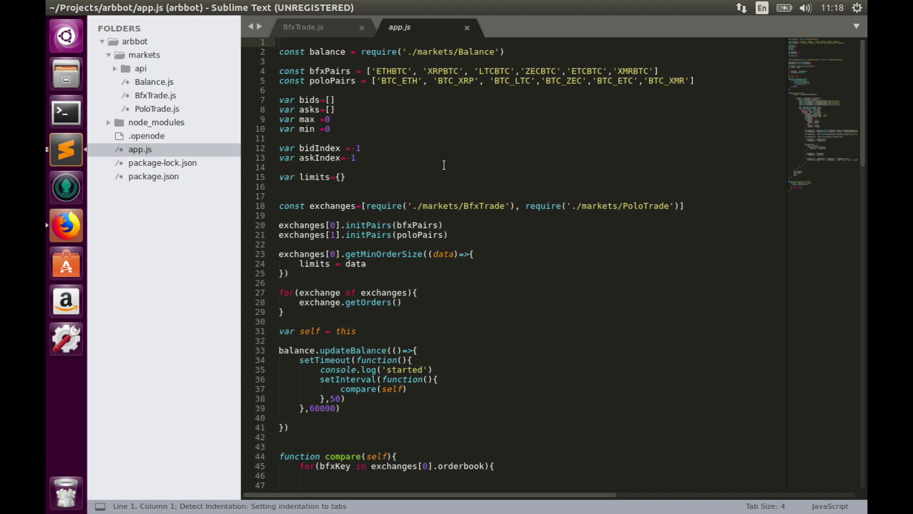
scroll(444, 165, down, 5)
scroll(444, 165, down, 5)
scroll(444, 166, down, 5)
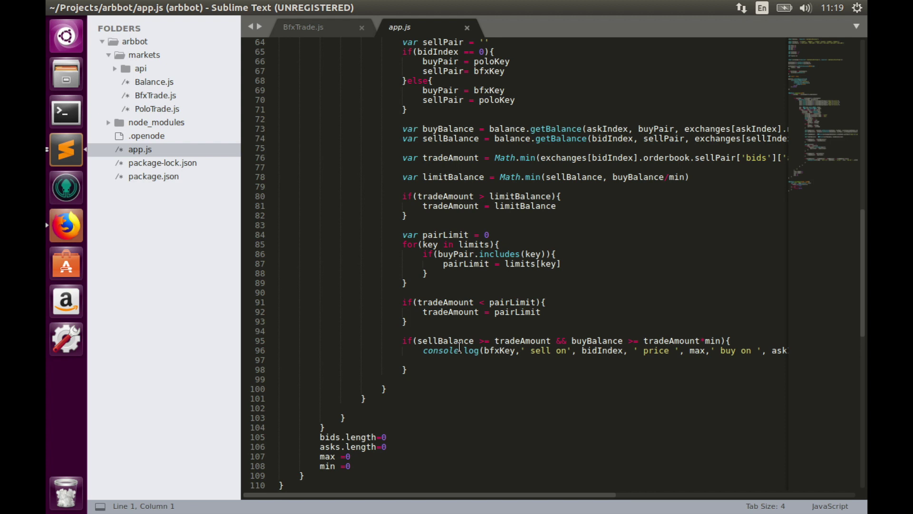
click(439, 362)
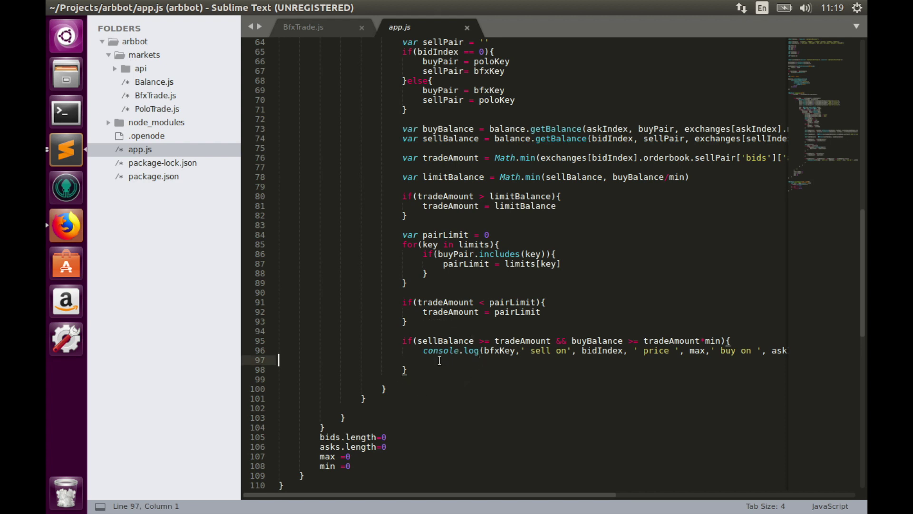
key(Tab)
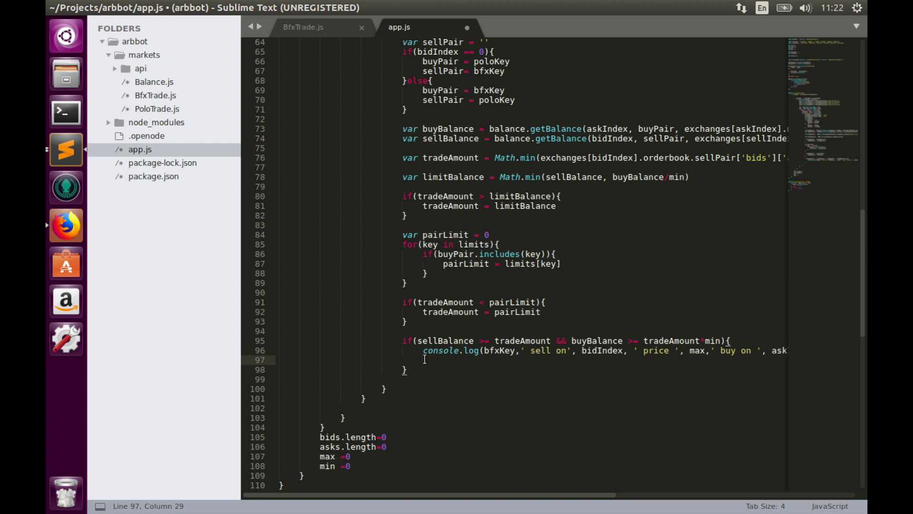
text(exchanges)
text([)
text(bid)
key(Tab)
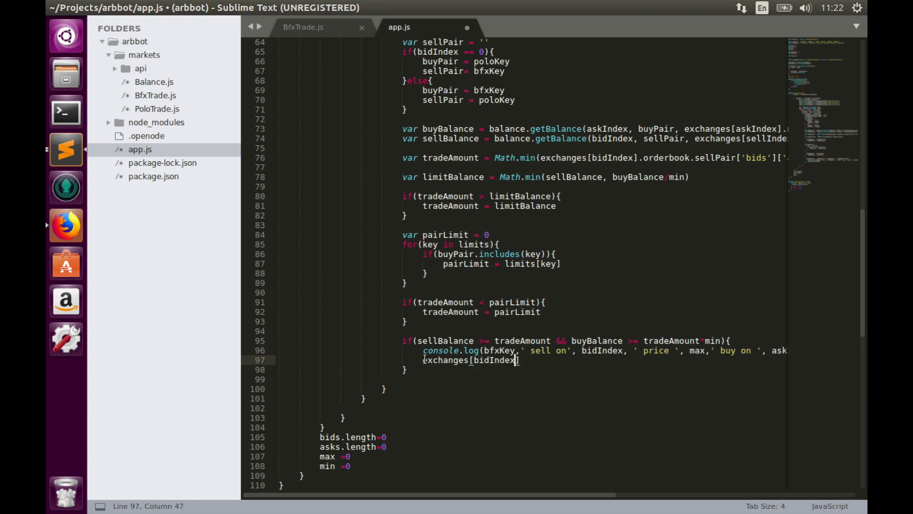
key(Right)
text(.tr)
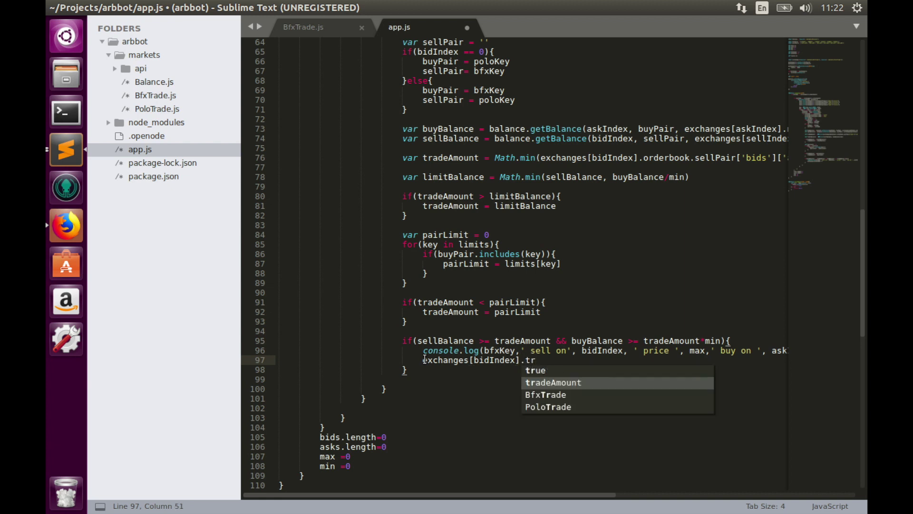
text(ade)
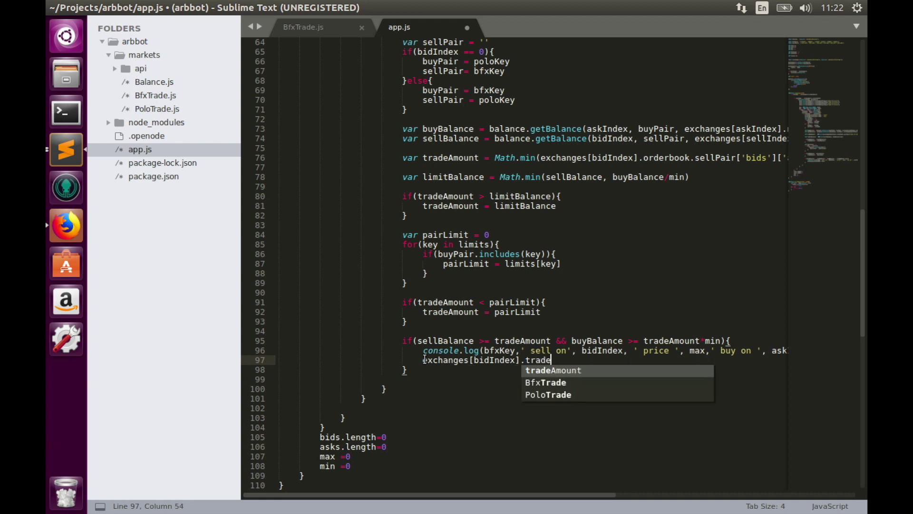
text(()
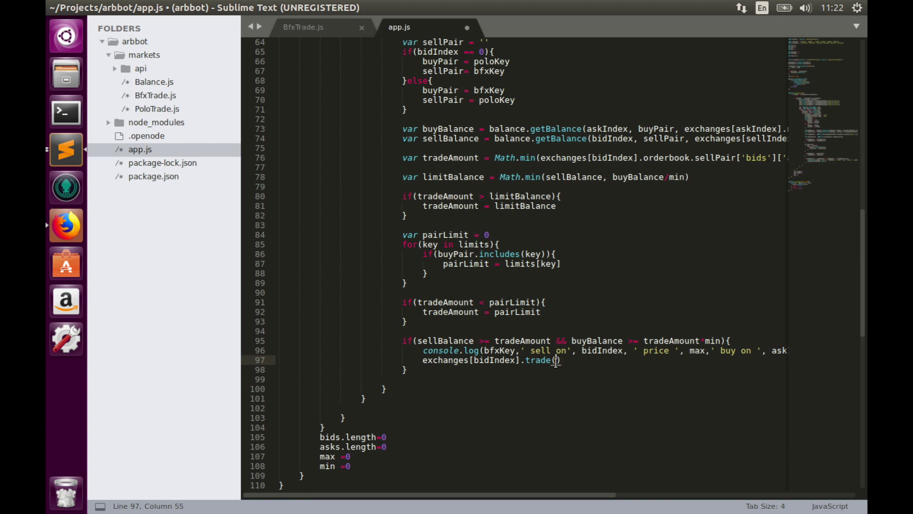
text(s)
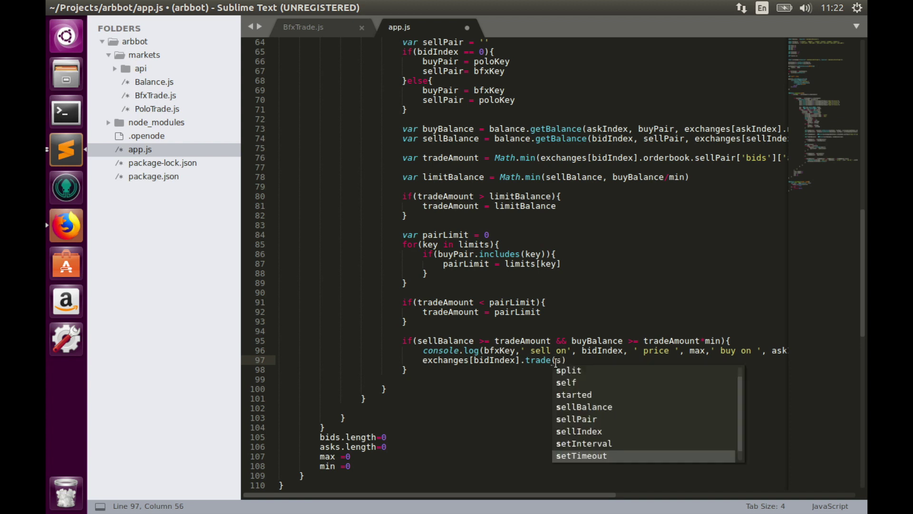
text(ellP)
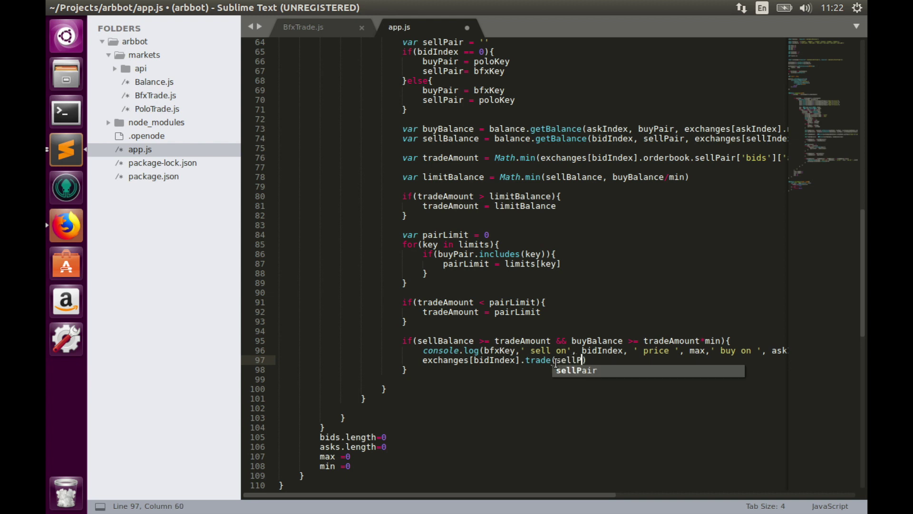
text(air, )
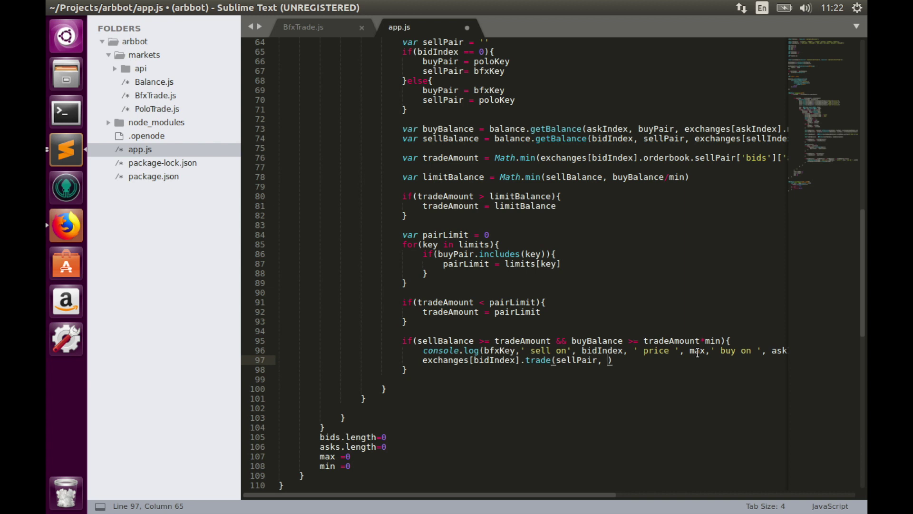
text(max)
text(, t)
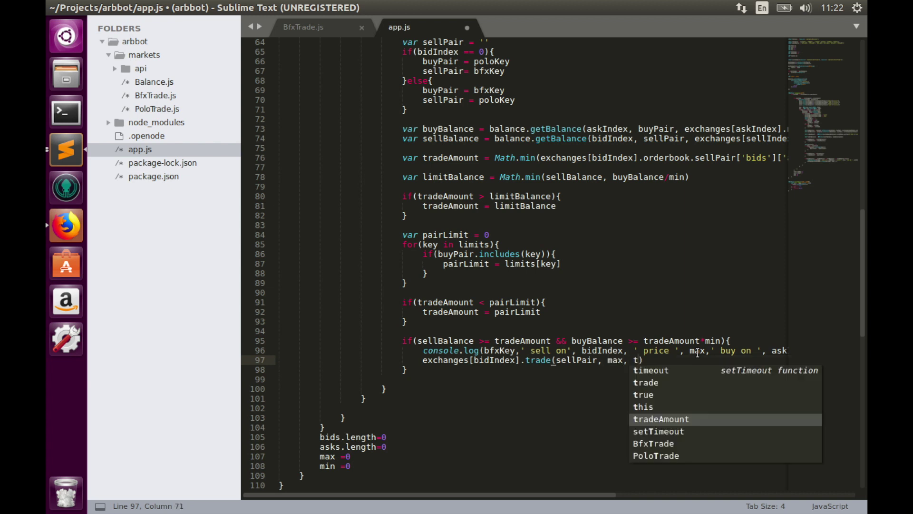
key(Tab)
text(,)
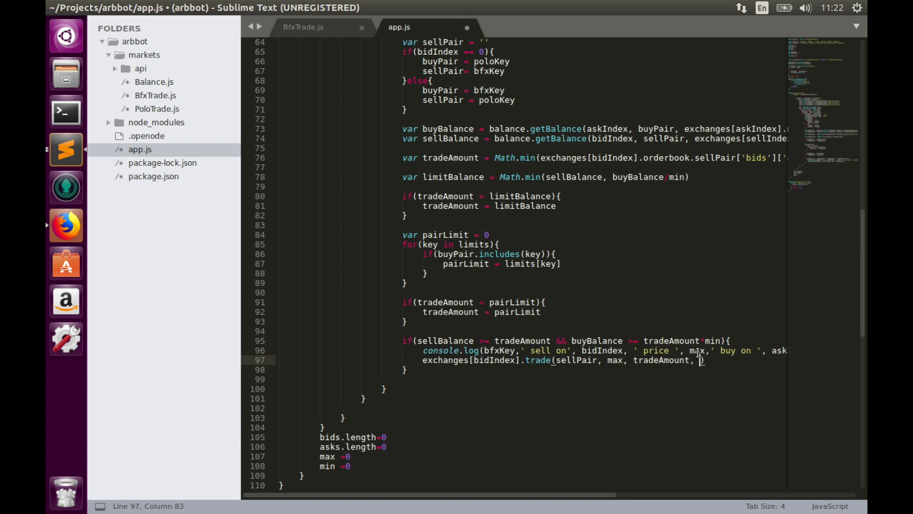
text( ())
key(Left)
key(Right)
text(=>)
text({)
key(Return)
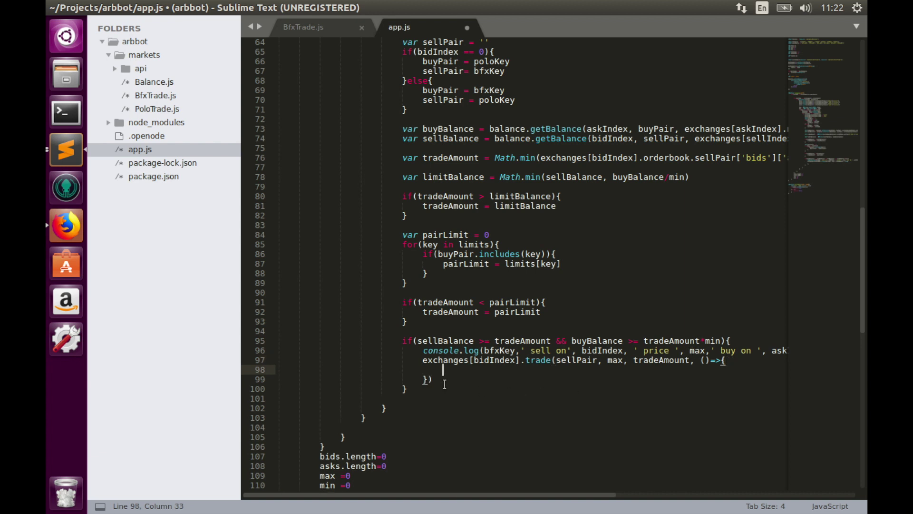
Duplicate the sell-side trade call block directly below itself.
drag(422, 362, 434, 379)
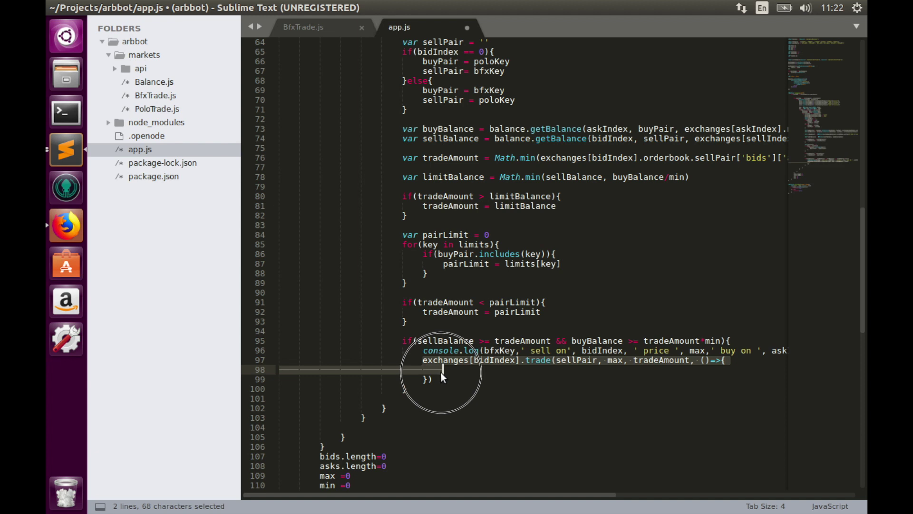
key(ctrl+c)
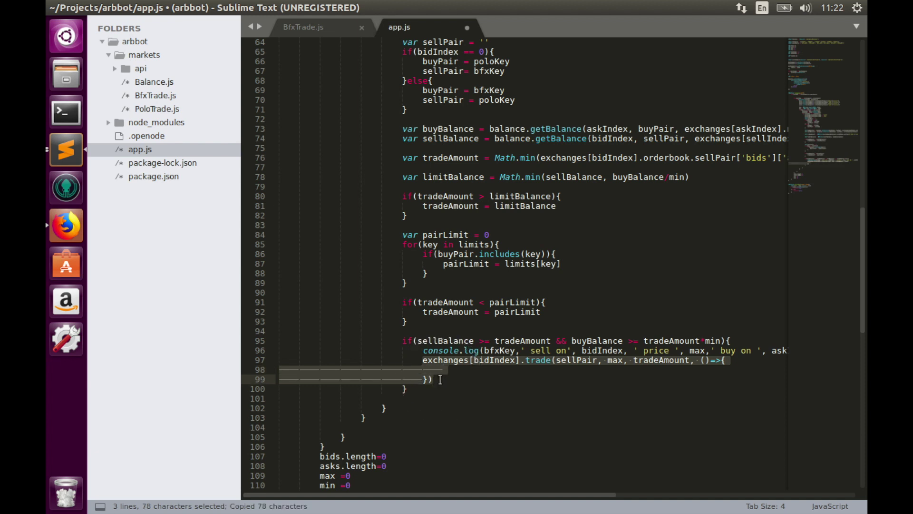
click(440, 379)
key(Return)
key(Return)
key(ctrl+v)
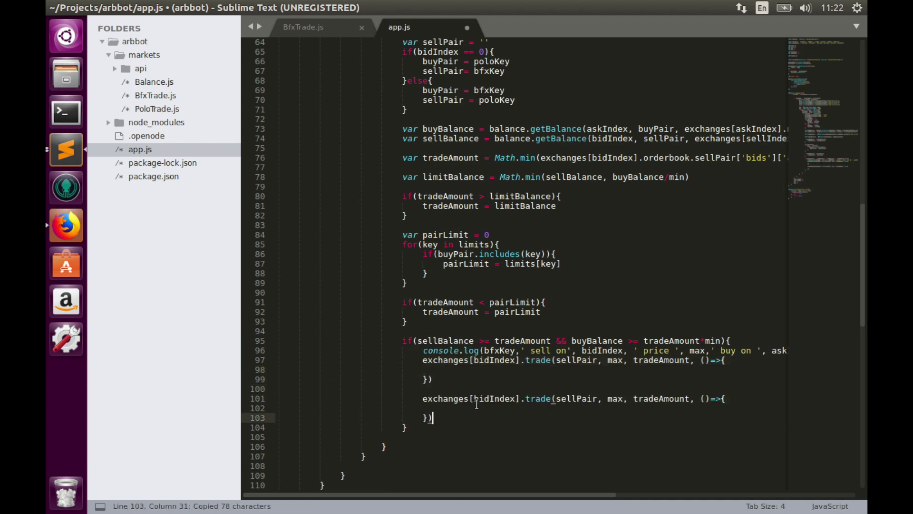
In the copy, change bidIndex to askIndex, sellPair to buyPair, and max to min.
click(489, 398)
key(BackSpace)
key(BackSpace)
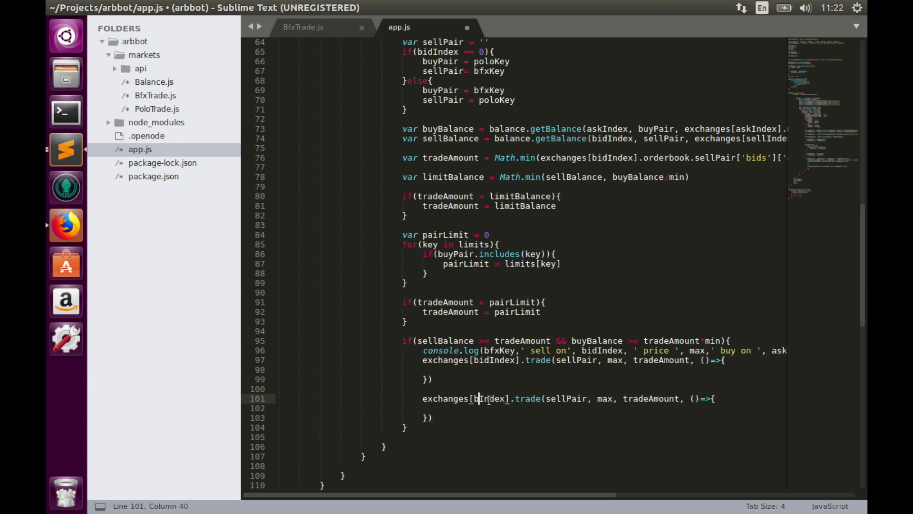
key(BackSpace)
text(ask)
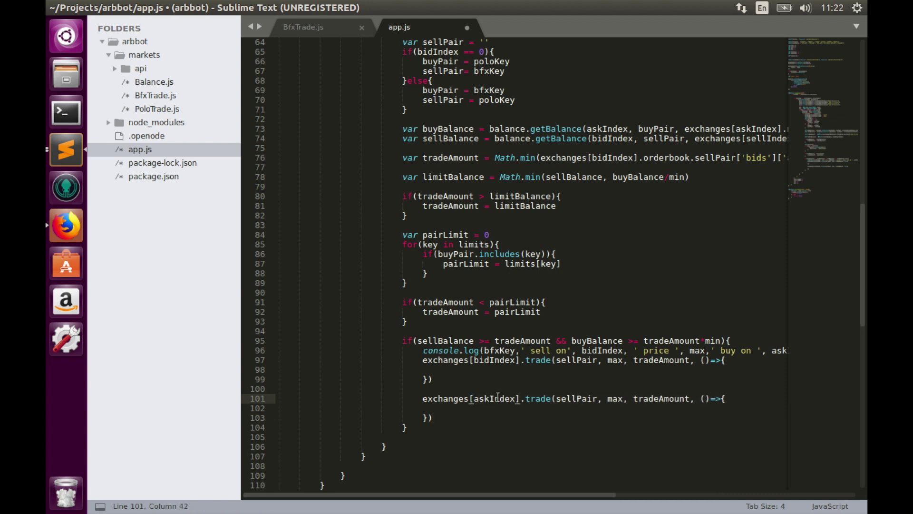
click(579, 400)
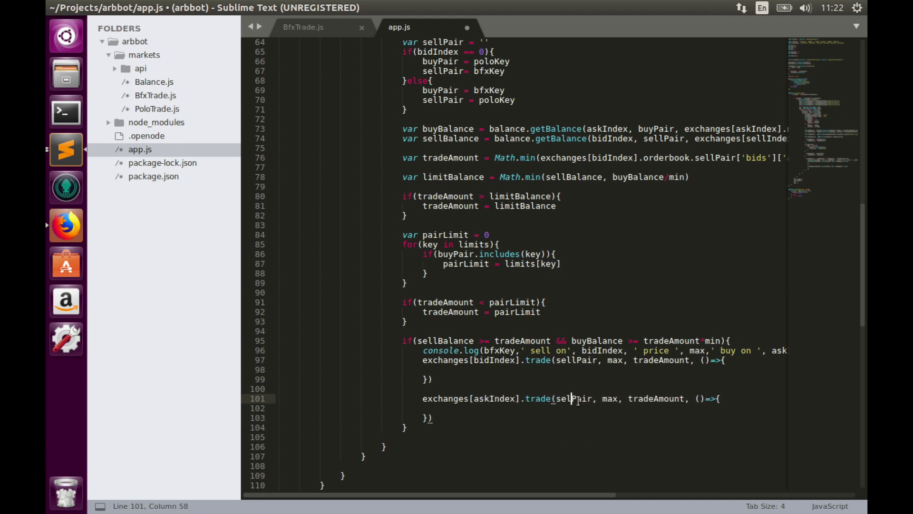
key(BackSpace)
key(BackSpace)
key(BackSpace)
key(BackSpace)
text(buy)
double_click(610, 399)
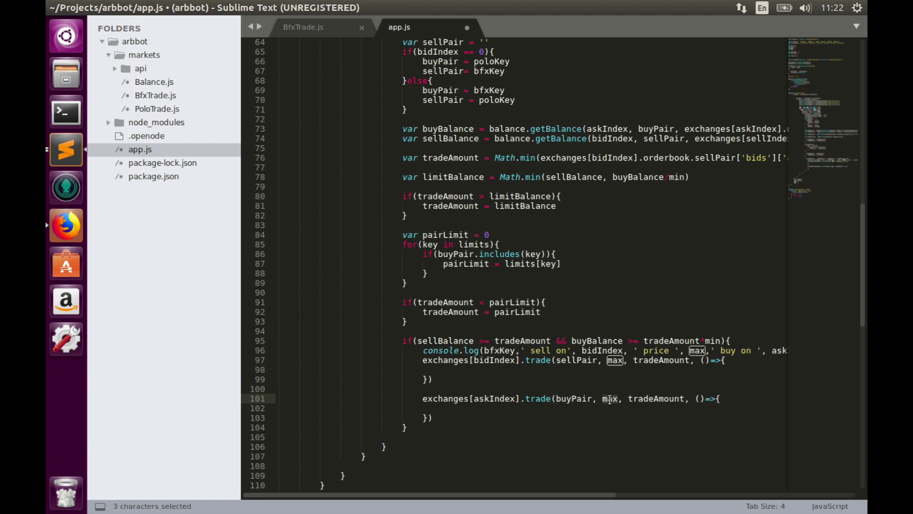
text(min)
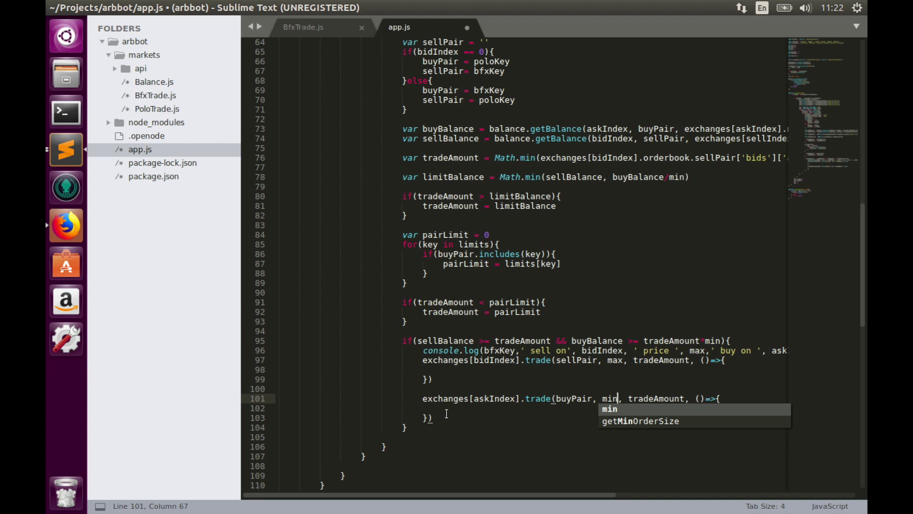
click(433, 418)
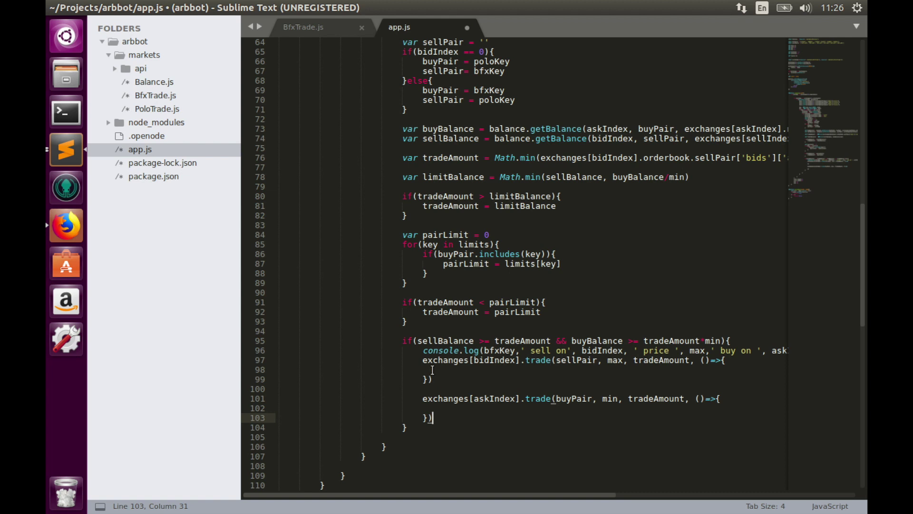
click(280, 369)
click(435, 407)
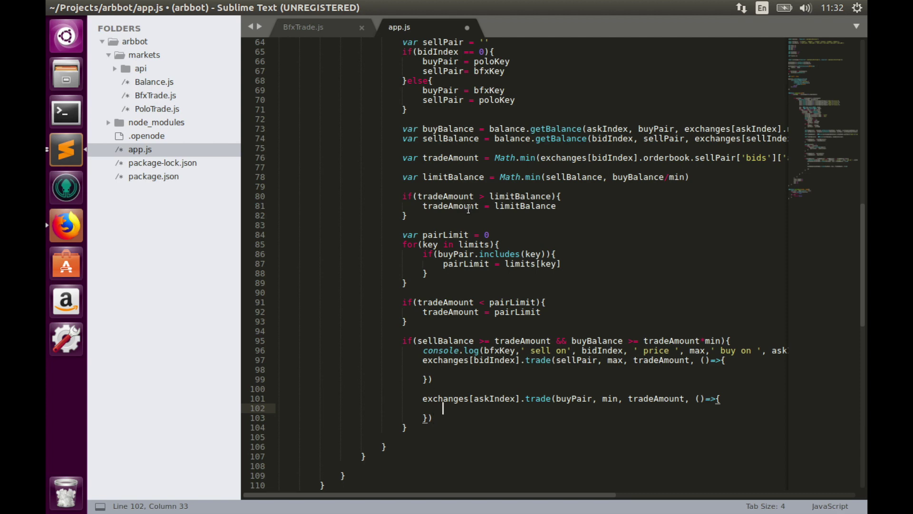
scroll(468, 209, up, 4)
scroll(469, 209, up, 2)
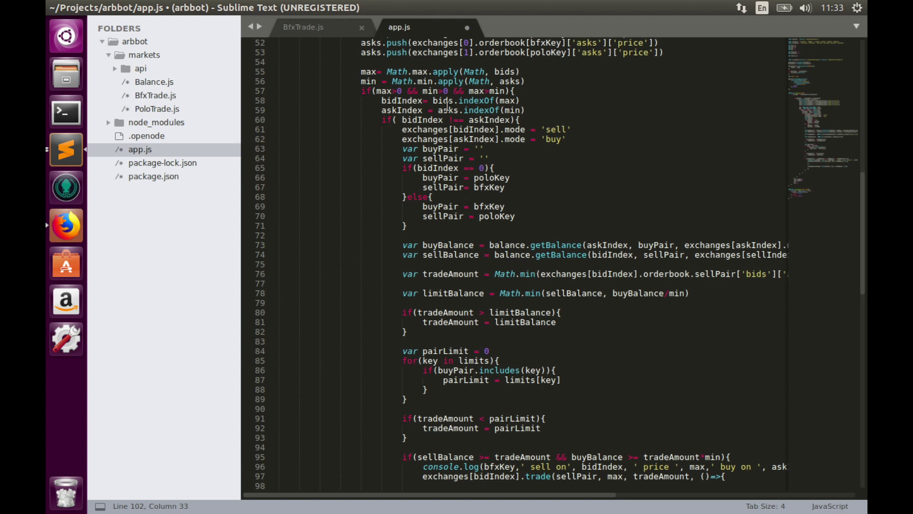
scroll(446, 105, up, 1)
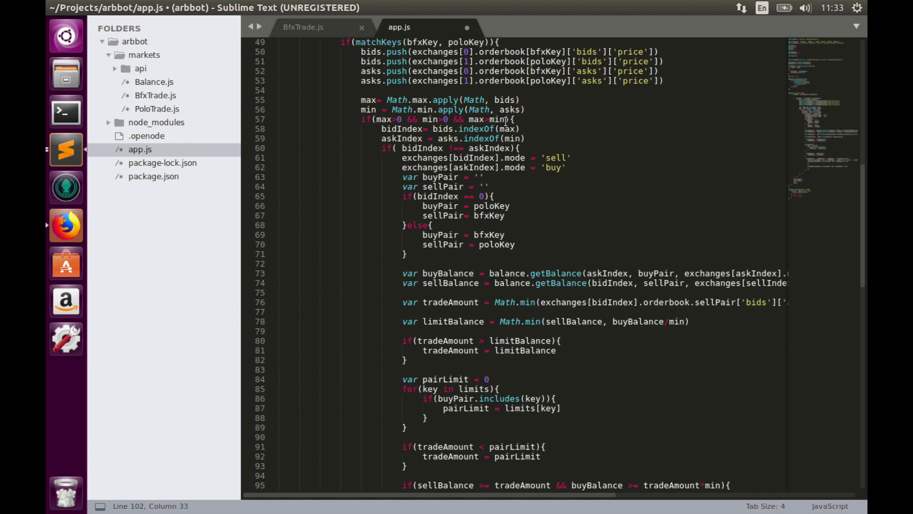
Change line 57's condition from max>min to max>min*1.005.
click(507, 120)
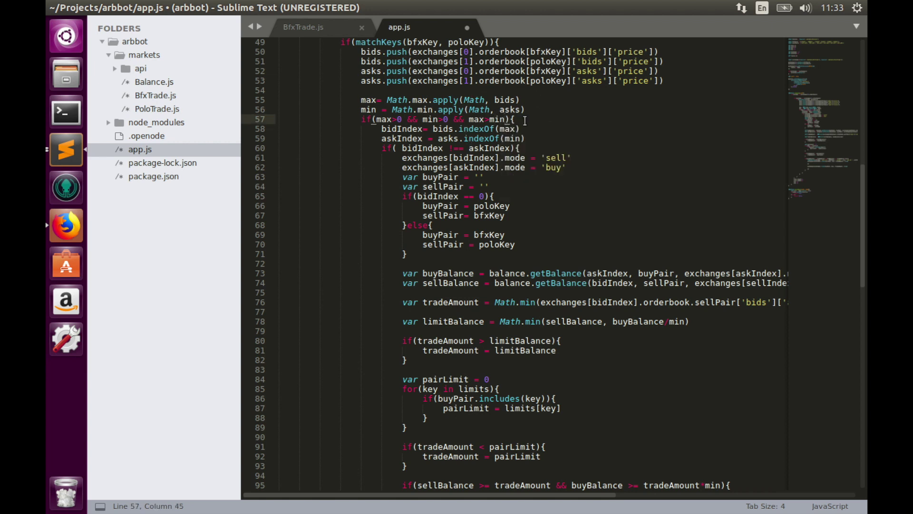
text(*)
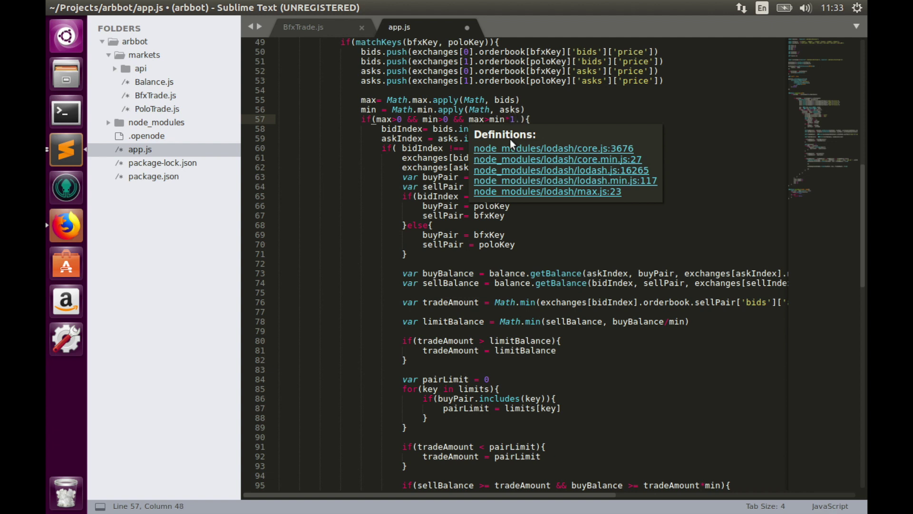
mouse_move(477, 119)
text(0)
text(5)
click(527, 109)
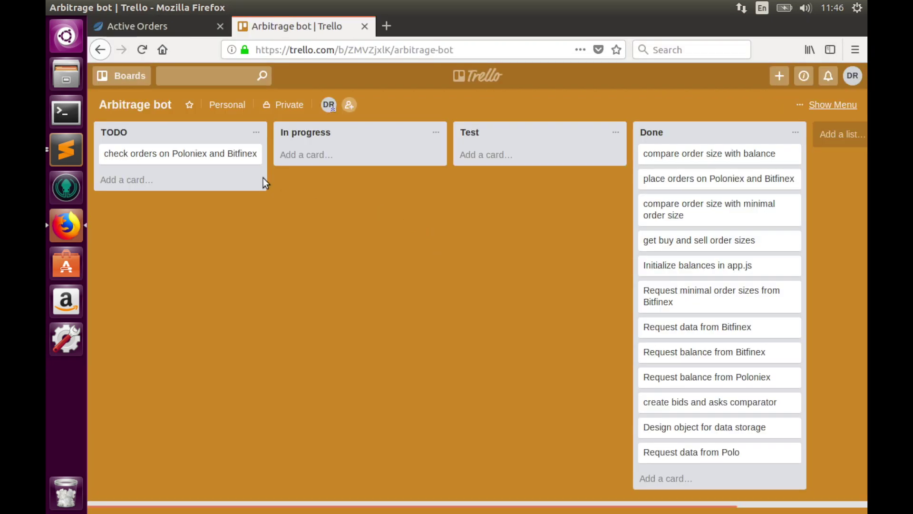
Move the 'check orders on Poloniex and Bitfinex' Trello card from TODO to Done.
mouse_move(180, 154)
mouse_down()
mouse_move(542, 133)
mouse_move(656, 155)
mouse_up()
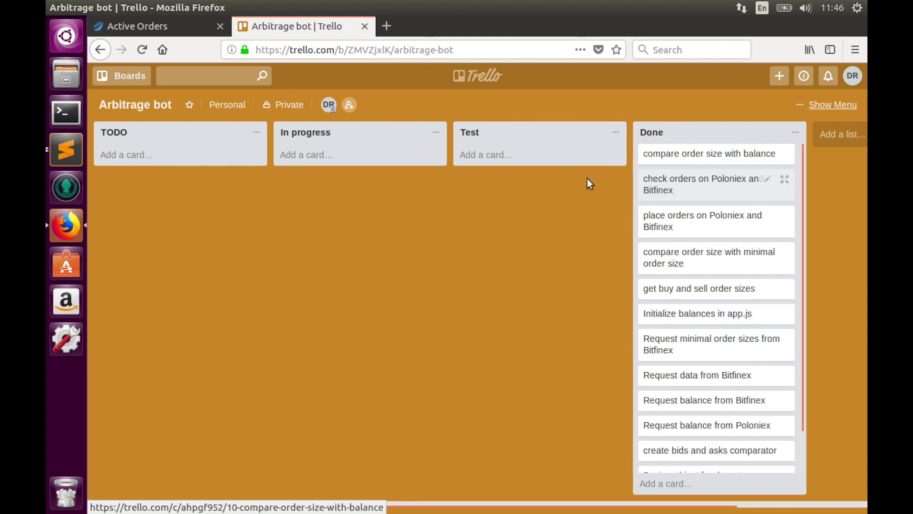